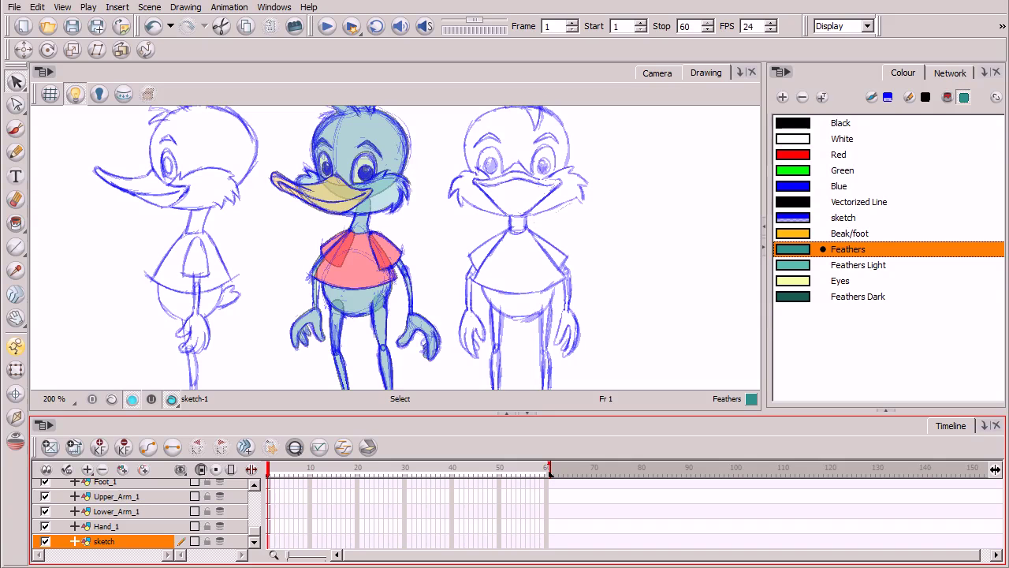
Go to the empty frame 2 of the sketch layer and enable onion skin for that layer.
{"action": "left_click", "coordinate": [273, 541]}
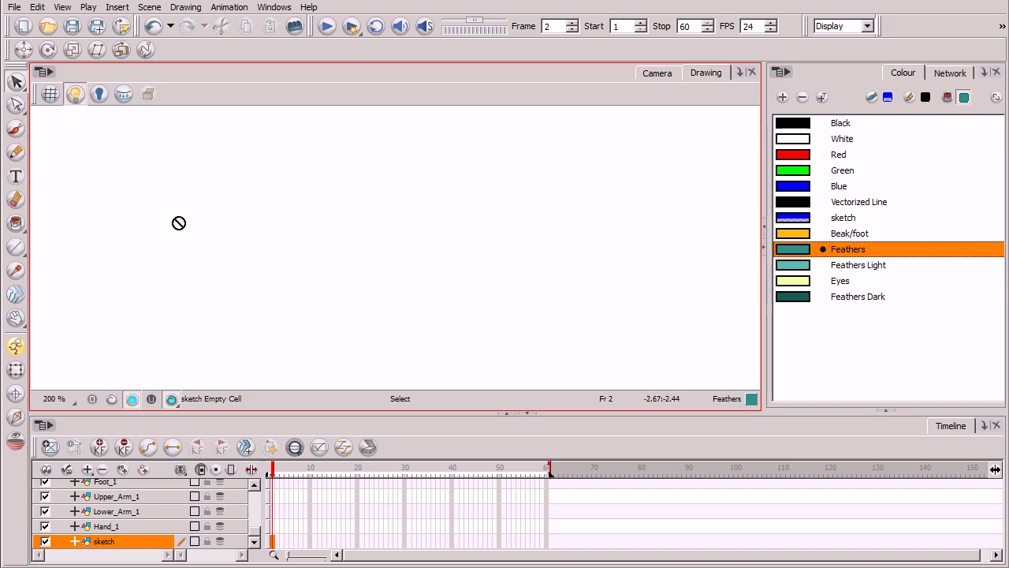
{"action": "left_click", "coordinate": [72, 93]}
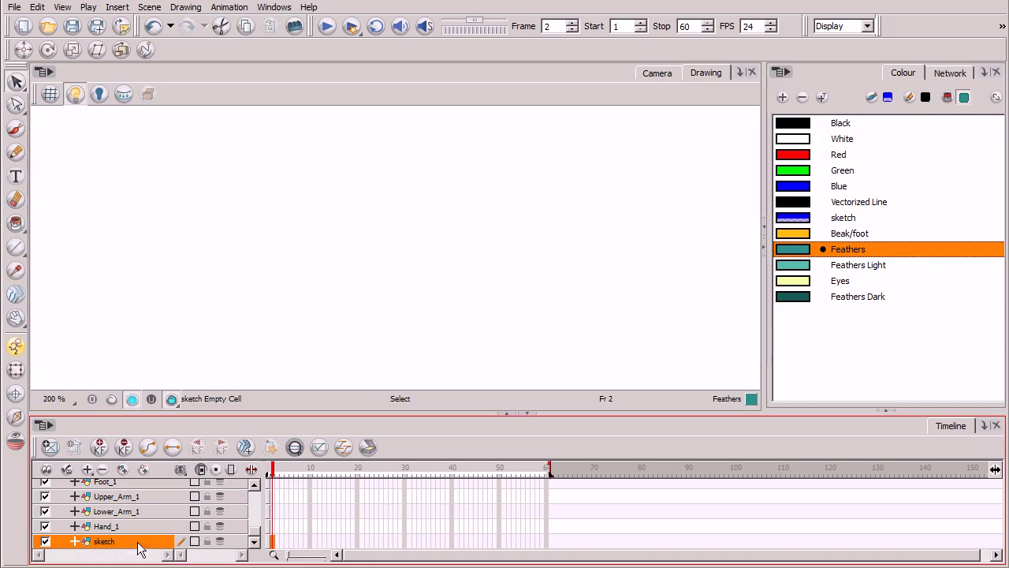
{"action": "left_click", "coordinate": [222, 541]}
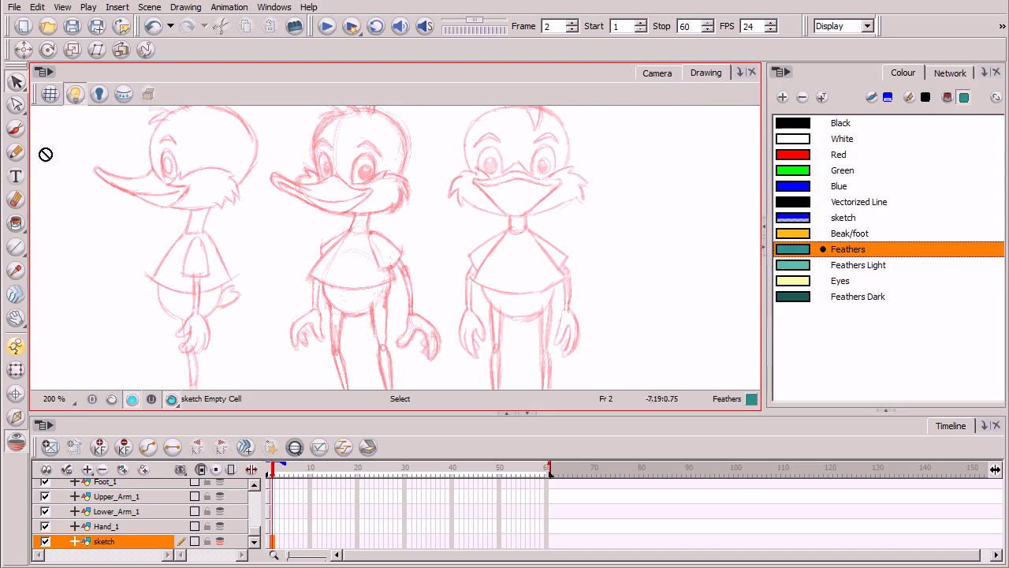
Using the Brush with the sketch colour, draw the rough tapered outline of a new hand pose below the middle duck's right-hand-side arm.
{"action": "left_click", "coordinate": [18, 125]}
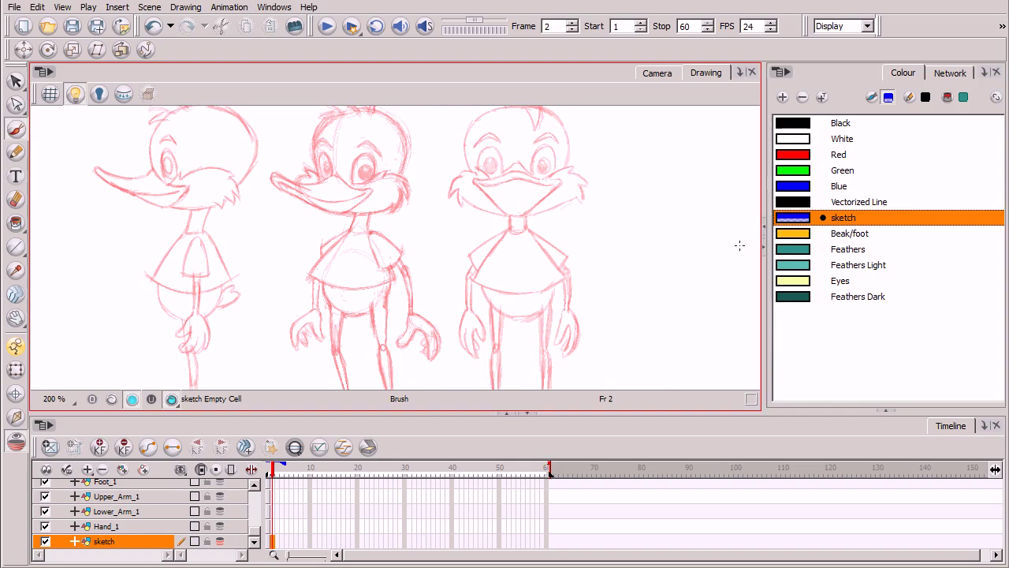
{"action": "scroll", "coordinate": [424, 330], "scroll_direction": "up", "scroll_amount": 5}
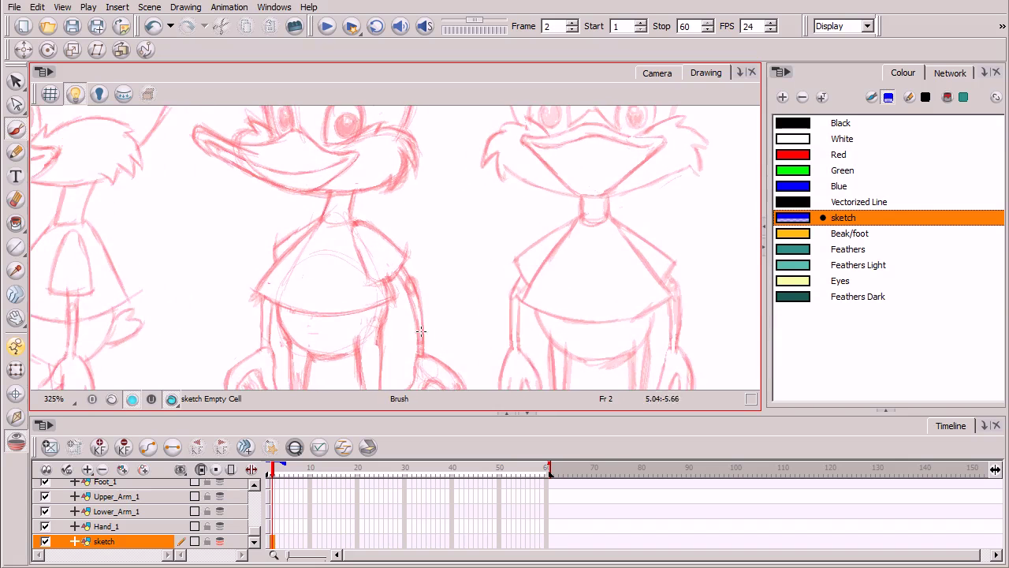
{"action": "left_click_drag", "start_coordinate": [465, 350], "coordinate": [419, 187]}
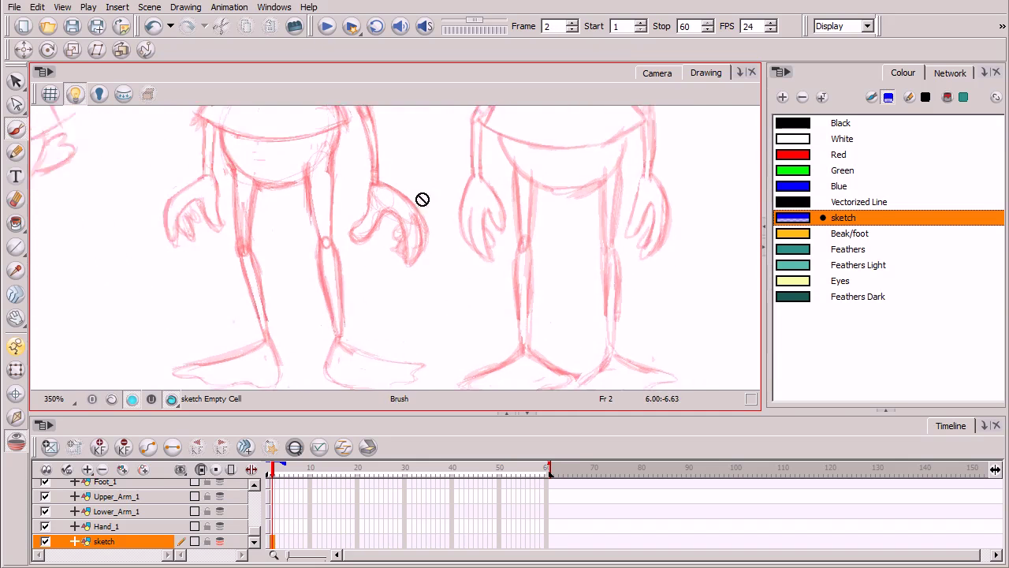
{"action": "scroll", "coordinate": [421, 198], "scroll_direction": "up", "scroll_amount": 5}
{"action": "mouse_move", "coordinate": [354, 136]}
{"action": "left_mouse_down"}
{"action": "mouse_move", "coordinate": [328, 203]}
{"action": "mouse_move", "coordinate": [330, 257]}
{"action": "left_mouse_up"}
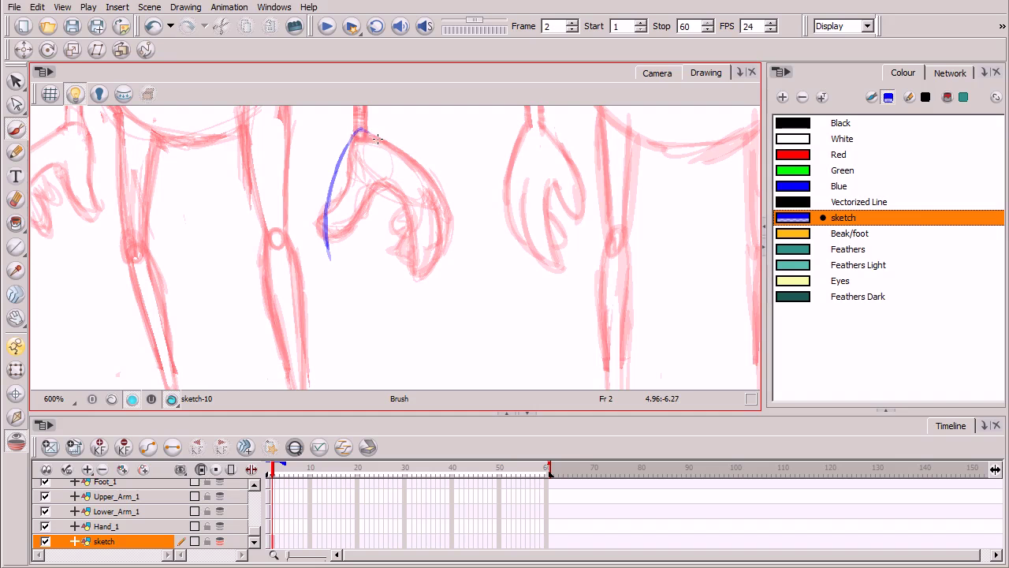
{"action": "left_click_drag", "start_coordinate": [362, 132], "coordinate": [416, 194]}
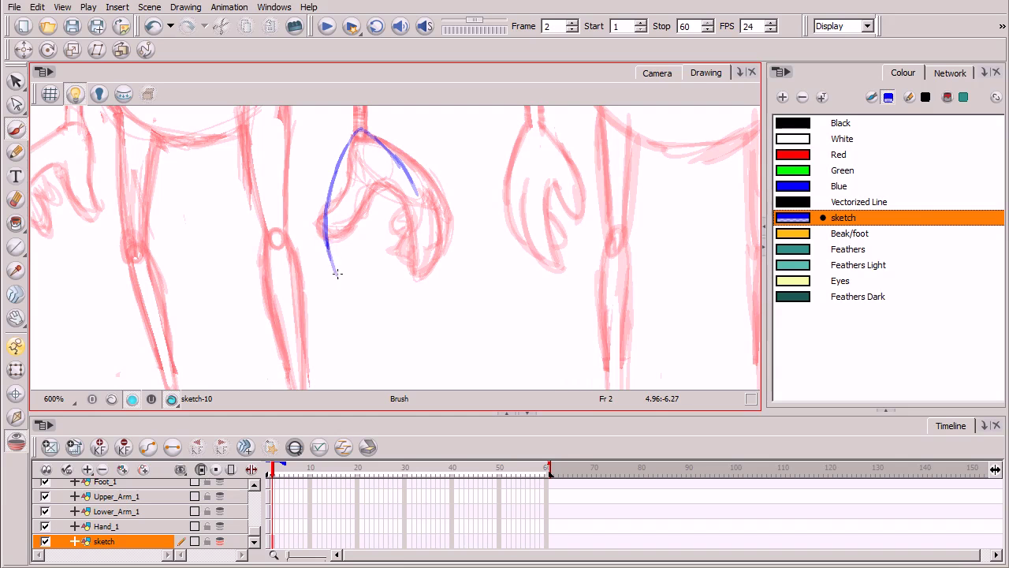
{"action": "mouse_move", "coordinate": [347, 276]}
{"action": "left_mouse_down"}
{"action": "mouse_move", "coordinate": [389, 250]}
{"action": "mouse_move", "coordinate": [387, 263]}
{"action": "mouse_move", "coordinate": [373, 266]}
{"action": "mouse_move", "coordinate": [419, 226]}
{"action": "mouse_move", "coordinate": [428, 205]}
{"action": "mouse_move", "coordinate": [408, 193]}
{"action": "mouse_move", "coordinate": [426, 218]}
{"action": "left_mouse_up"}
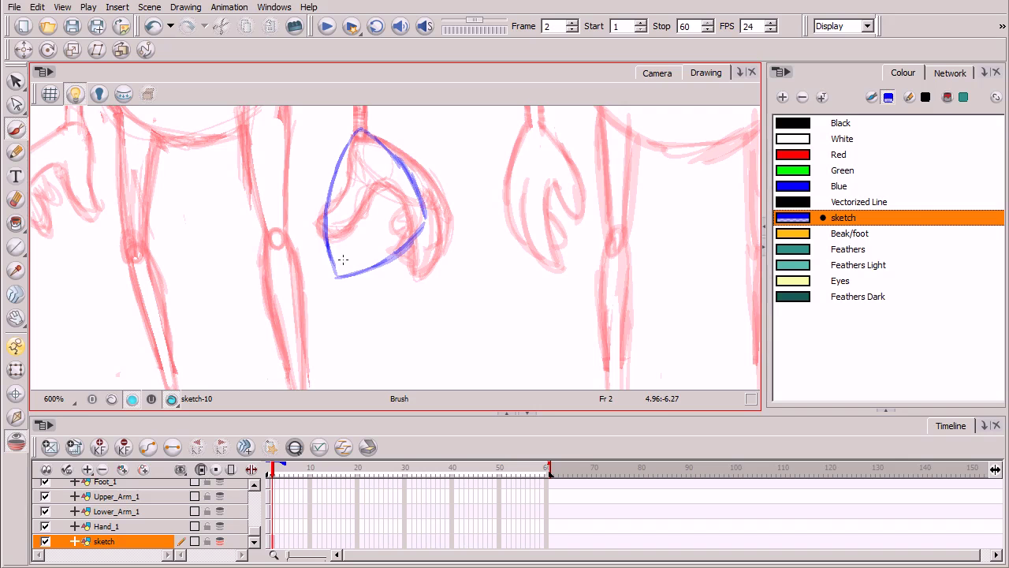
{"action": "mouse_move", "coordinate": [335, 276]}
{"action": "left_mouse_down"}
{"action": "mouse_move", "coordinate": [372, 268]}
{"action": "mouse_move", "coordinate": [426, 219]}
{"action": "left_mouse_up"}
Sketch the fingertips and thumb along the rough hand's lower edge and erase the overlapping construction lines.
{"action": "mouse_move", "coordinate": [359, 273]}
{"action": "left_mouse_down"}
{"action": "mouse_move", "coordinate": [398, 250]}
{"action": "mouse_move", "coordinate": [422, 223]}
{"action": "left_mouse_up"}
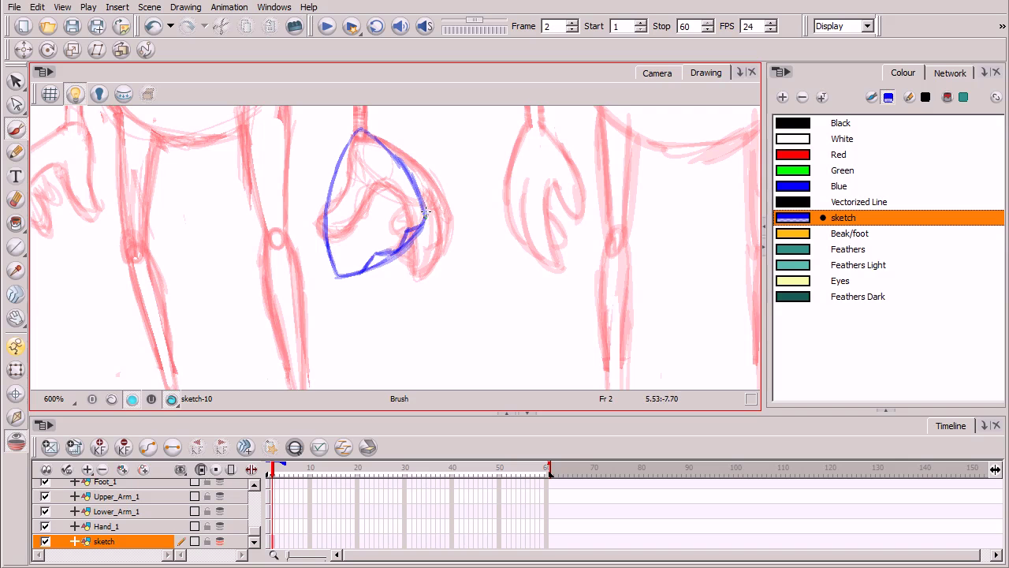
{"action": "mouse_move", "coordinate": [363, 263]}
{"action": "left_mouse_down"}
{"action": "mouse_move", "coordinate": [331, 269]}
{"action": "mouse_move", "coordinate": [326, 207]}
{"action": "mouse_move", "coordinate": [318, 246]}
{"action": "mouse_move", "coordinate": [330, 259]}
{"action": "left_mouse_up"}
{"action": "mouse_move", "coordinate": [328, 202]}
{"action": "left_mouse_down"}
{"action": "mouse_move", "coordinate": [320, 245]}
{"action": "mouse_move", "coordinate": [330, 261]}
{"action": "left_mouse_up"}
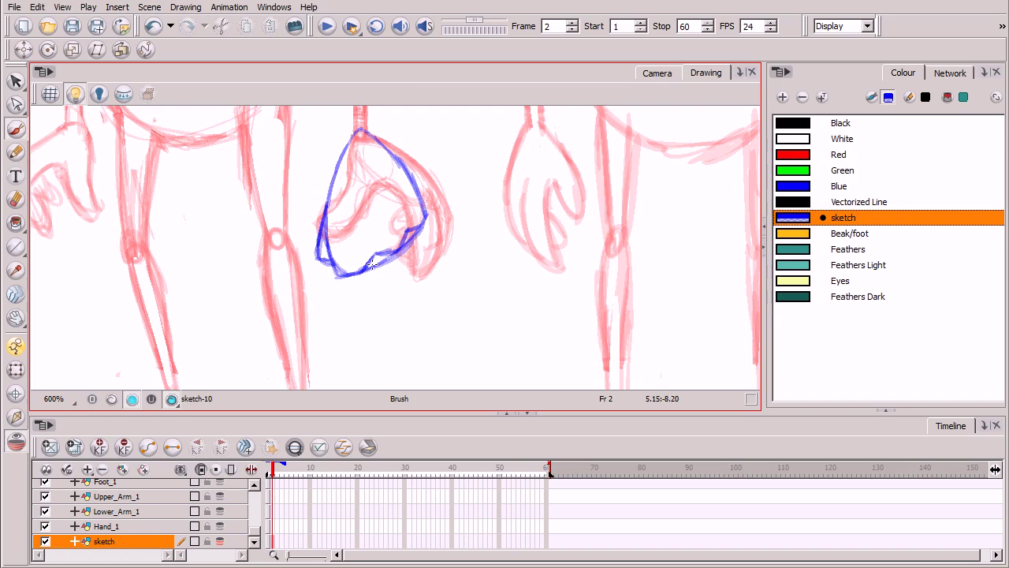
{"action": "left_click_drag", "start_coordinate": [373, 268], "coordinate": [413, 241]}
{"action": "key", "text": "alt+e"}
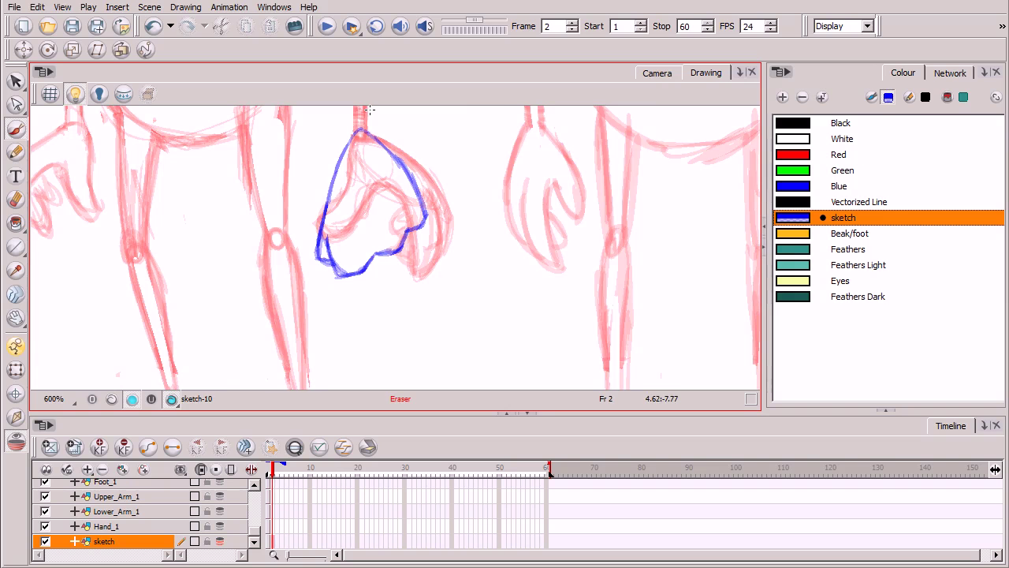
Turn off onion skin for the sketch layer.
{"action": "key", "text": "1"}
{"action": "key", "text": "1"}
{"action": "key", "text": "1"}
{"action": "key", "text": "1"}
{"action": "key", "text": "1"}
{"action": "key", "text": "1"}
{"action": "key", "text": "1"}
{"action": "key", "text": "space"}
{"action": "mouse_move", "coordinate": [426, 194]}
{"action": "left_mouse_down"}
{"action": "mouse_move", "coordinate": [432, 311]}
{"action": "mouse_move", "coordinate": [434, 271]}
{"action": "left_mouse_up"}
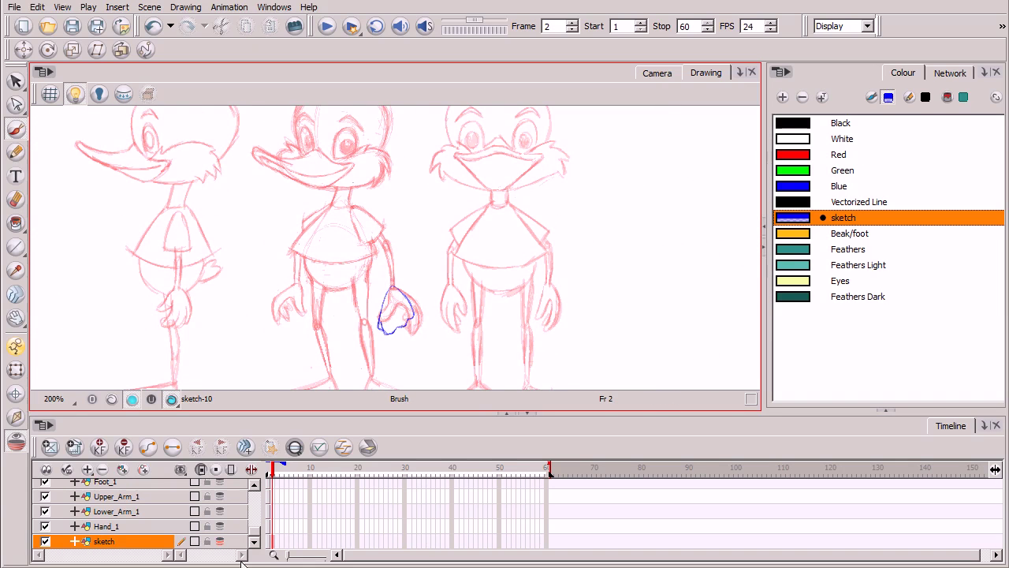
{"action": "left_click", "coordinate": [222, 542]}
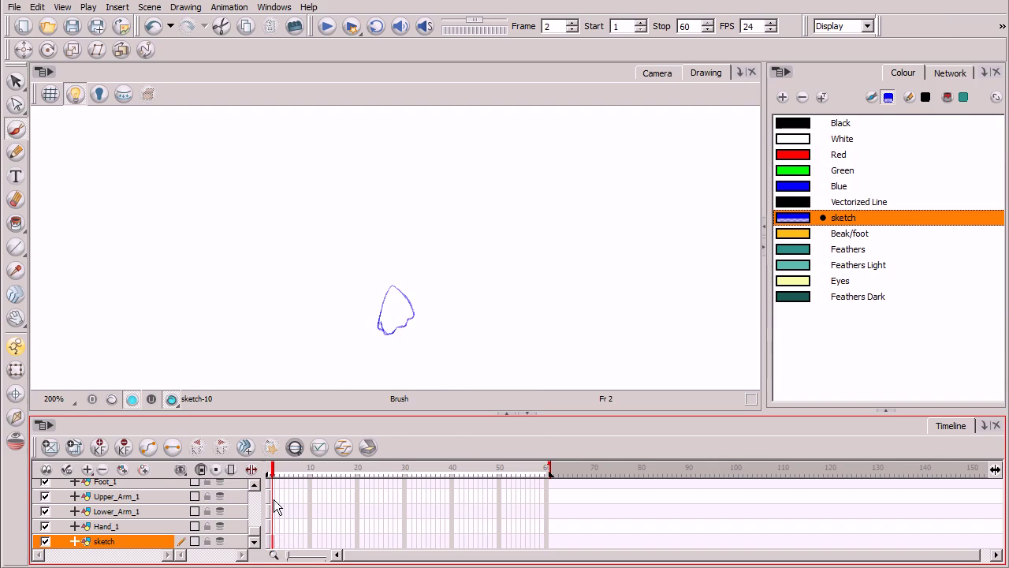
Extend the drawing exposure to frame 10 on all layers from Lower_Arm_2 down to sketch.
{"action": "left_click", "coordinate": [504, 414]}
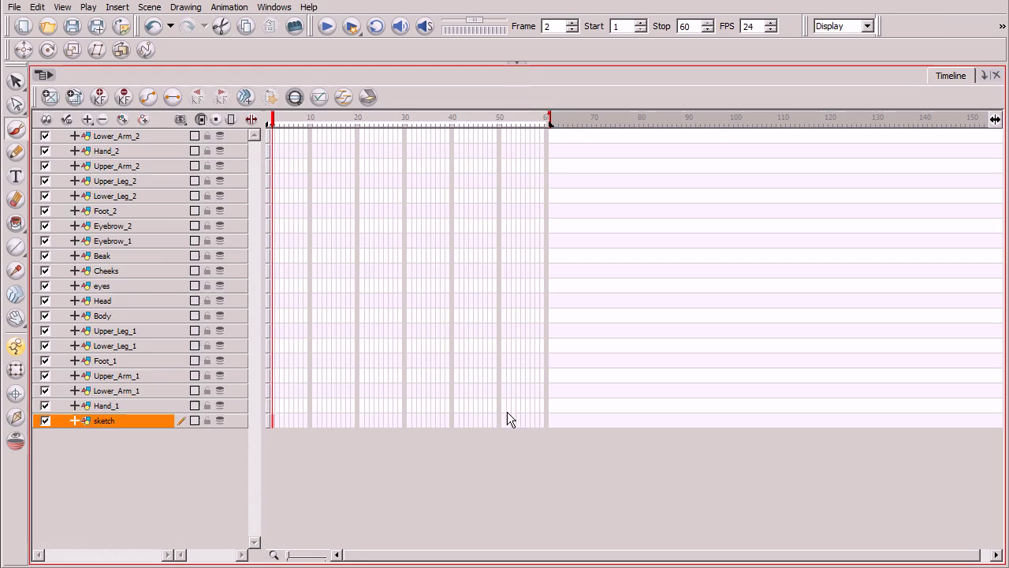
{"action": "left_click", "coordinate": [274, 403]}
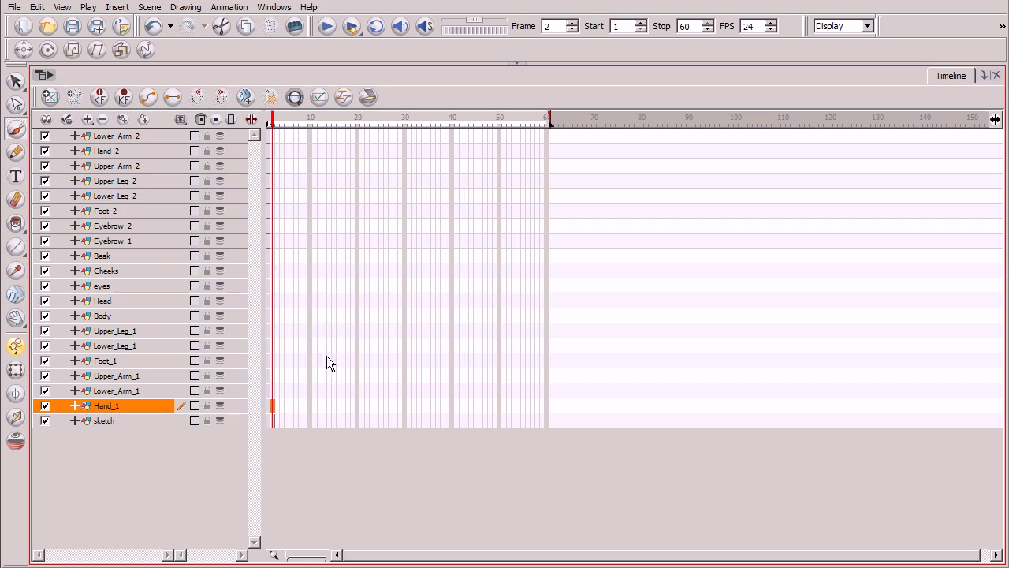
{"action": "left_click", "coordinate": [311, 137]}
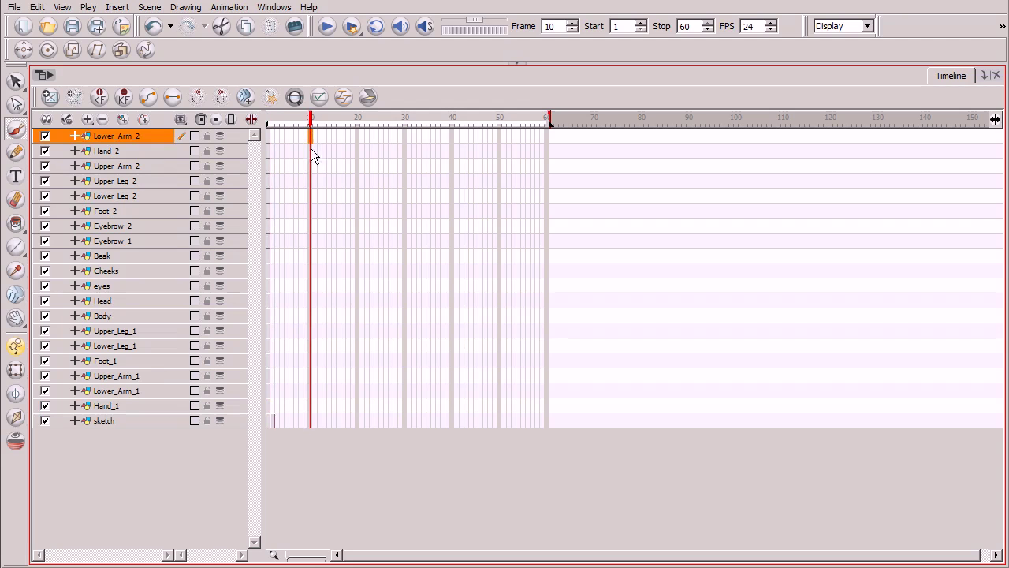
{"action": "left_click", "coordinate": [310, 419], "text": "shift"}
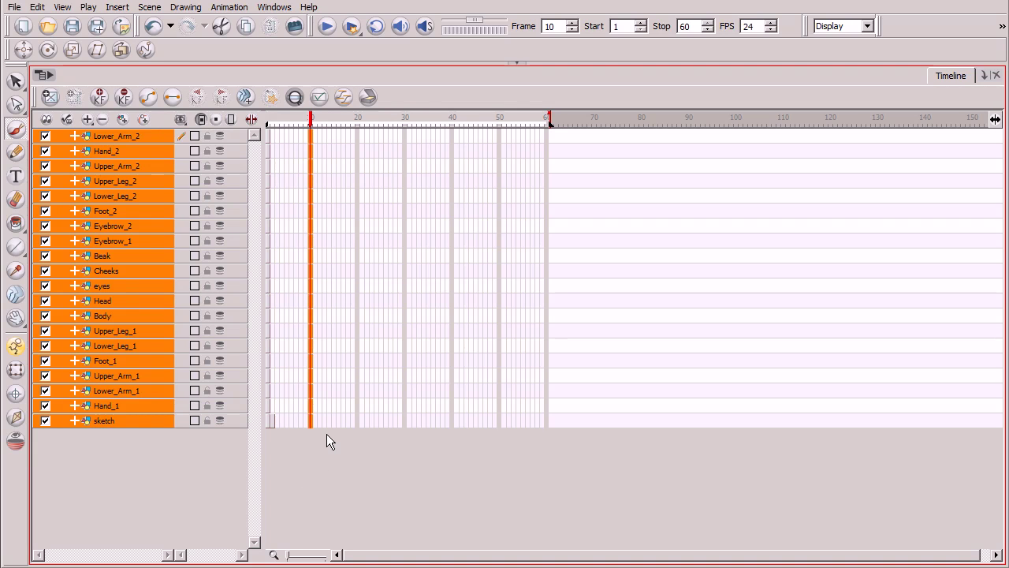
{"action": "key", "text": "F5"}
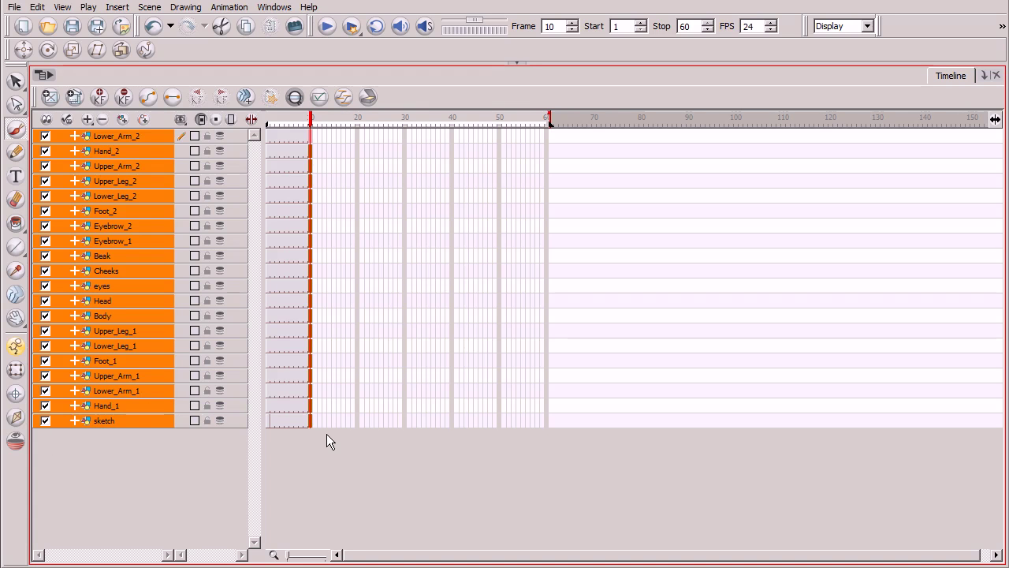
{"action": "left_click", "coordinate": [516, 61]}
Clear the Hand_2 layer's drawing from frames 2 to 10 and compare frame 1 with frame 2.
{"action": "scroll", "coordinate": [255, 508], "scroll_direction": "down", "scroll_amount": 3}
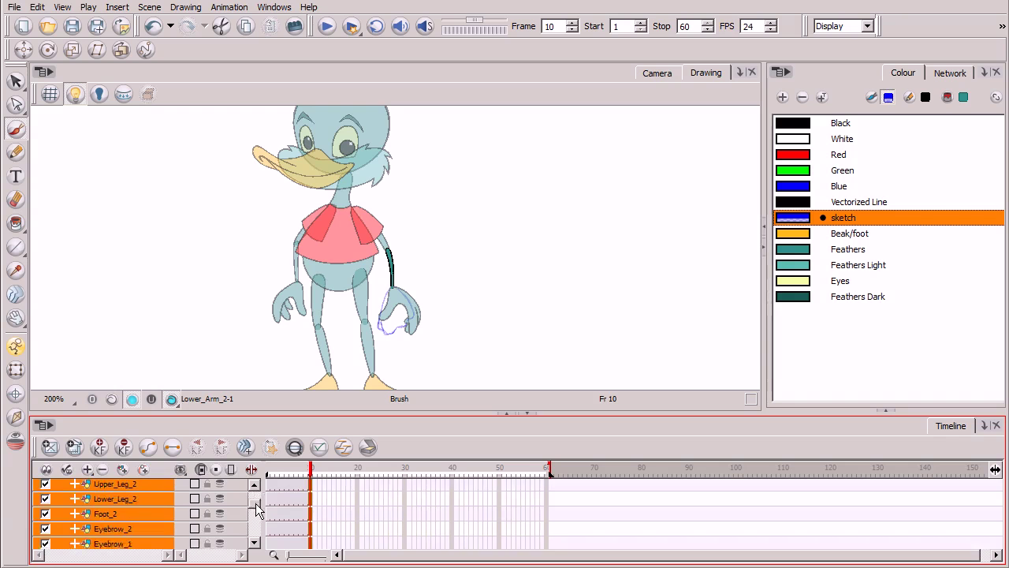
{"action": "scroll", "coordinate": [255, 509], "scroll_direction": "up", "scroll_amount": 3}
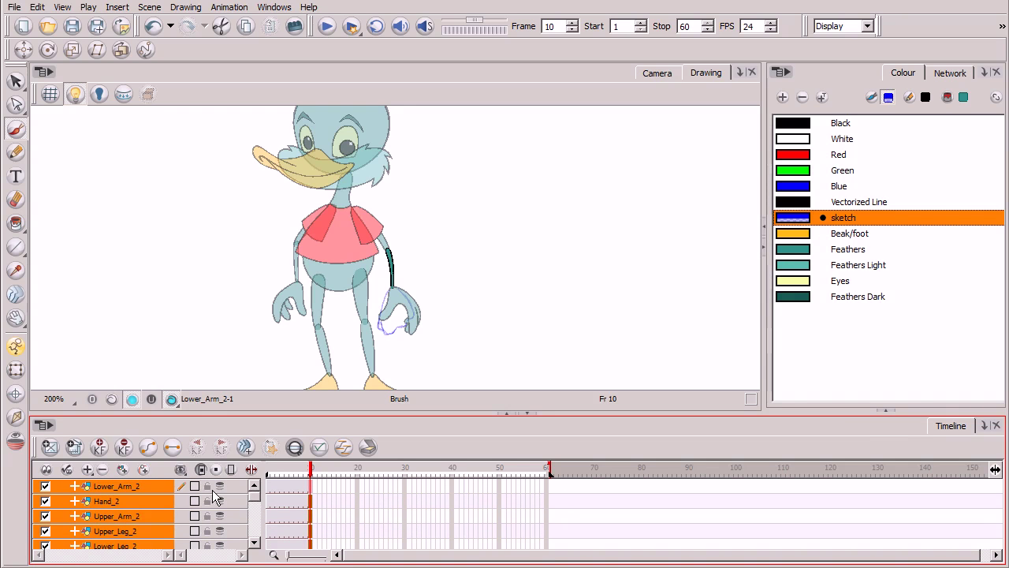
{"action": "left_click", "coordinate": [145, 499]}
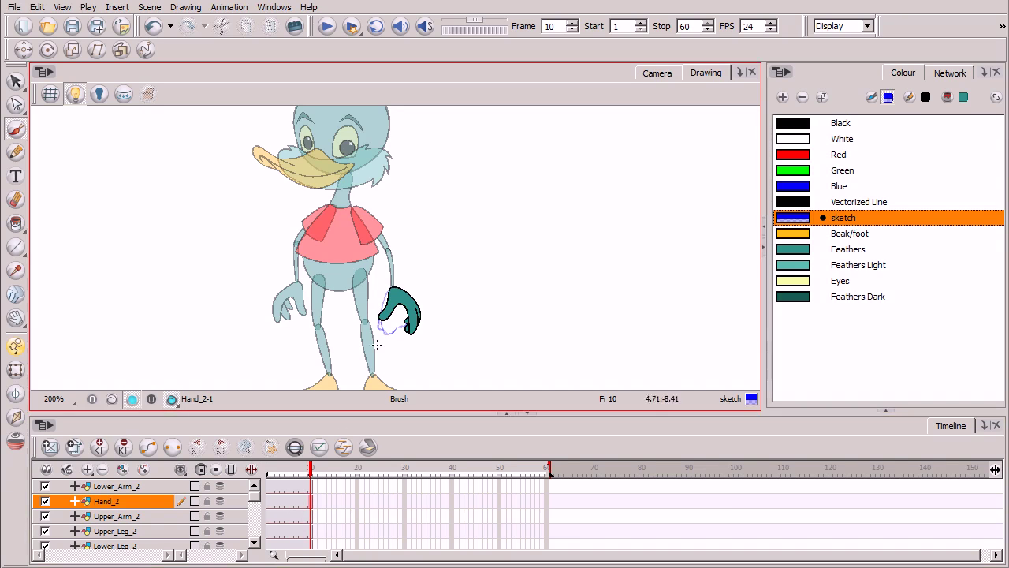
{"action": "left_click", "coordinate": [273, 506], "text": "shift"}
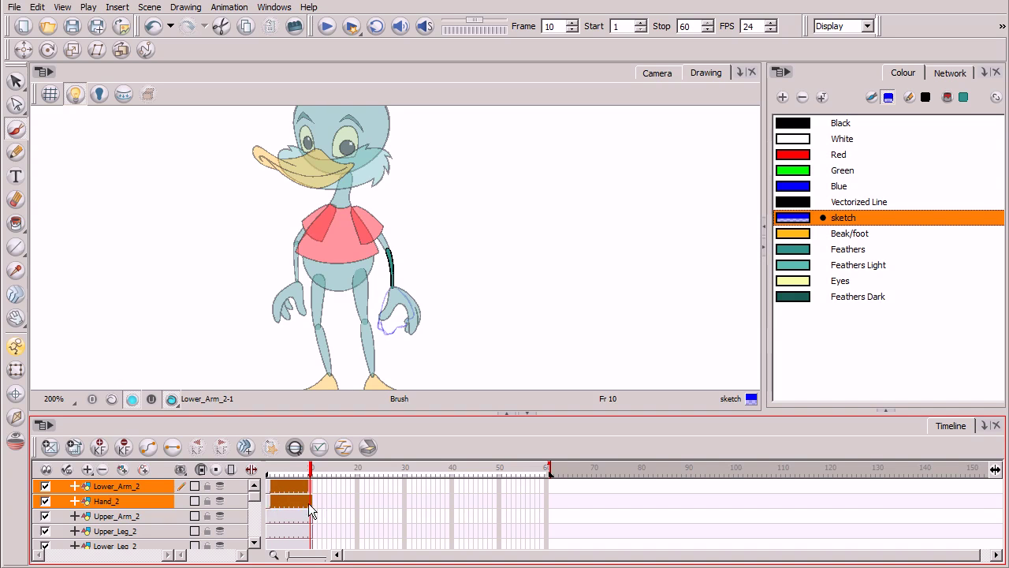
{"action": "left_click", "coordinate": [312, 505]}
{"action": "left_click", "coordinate": [275, 507], "text": "shift"}
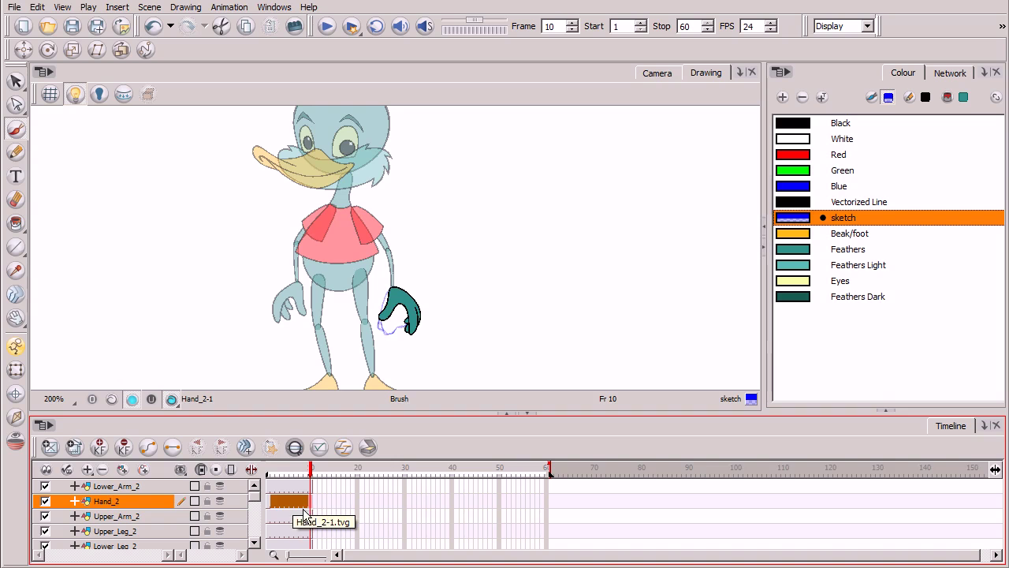
{"action": "key", "text": "Delete"}
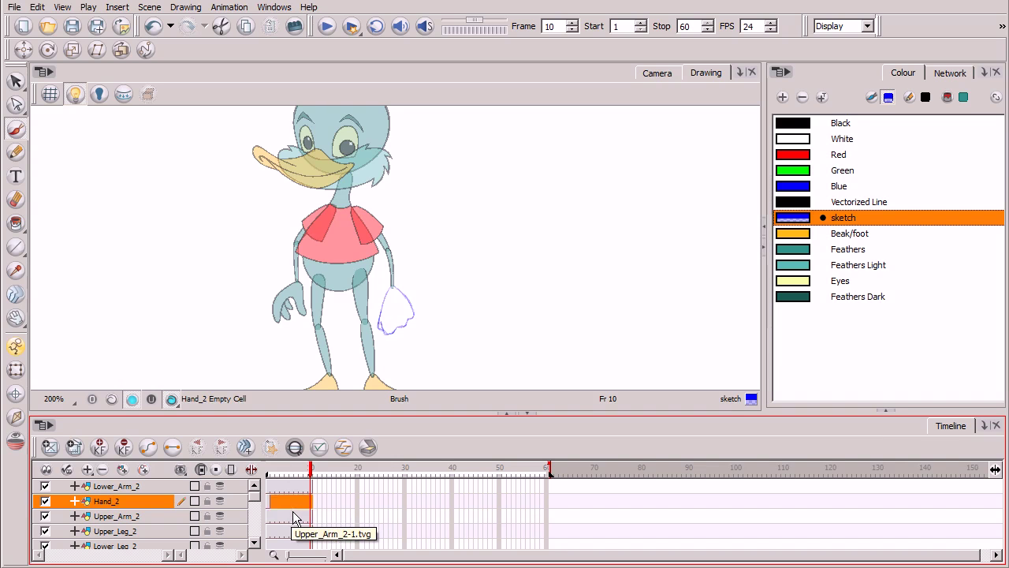
{"action": "left_click", "coordinate": [272, 500]}
{"action": "left_click", "coordinate": [279, 502]}
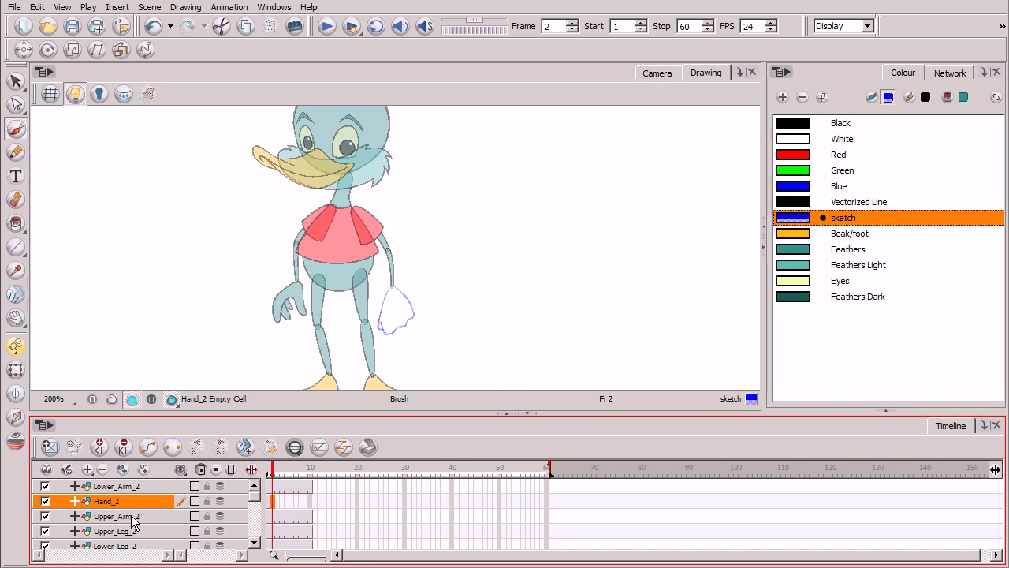
{"action": "left_click", "coordinate": [270, 471]}
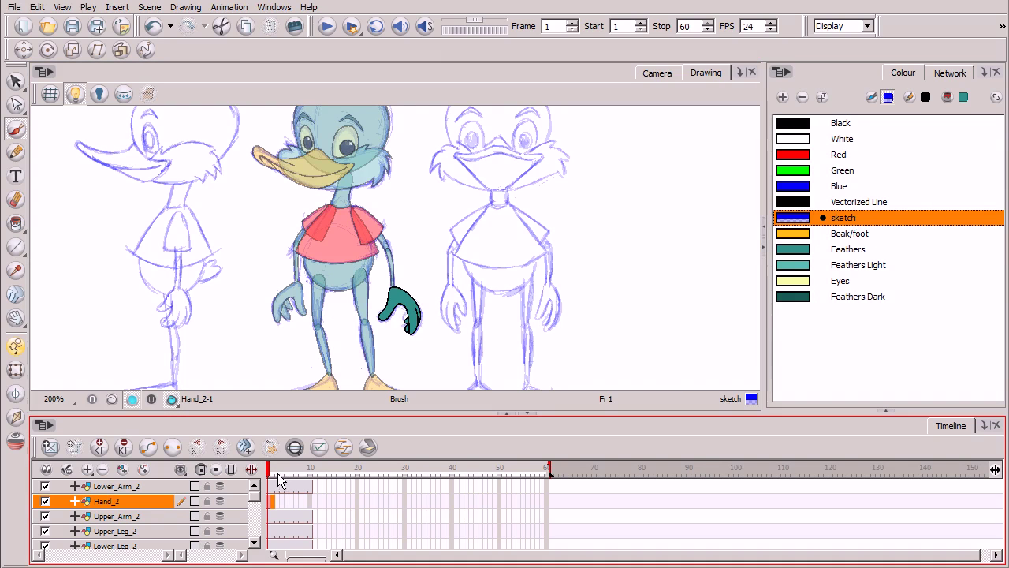
{"action": "left_click", "coordinate": [273, 471]}
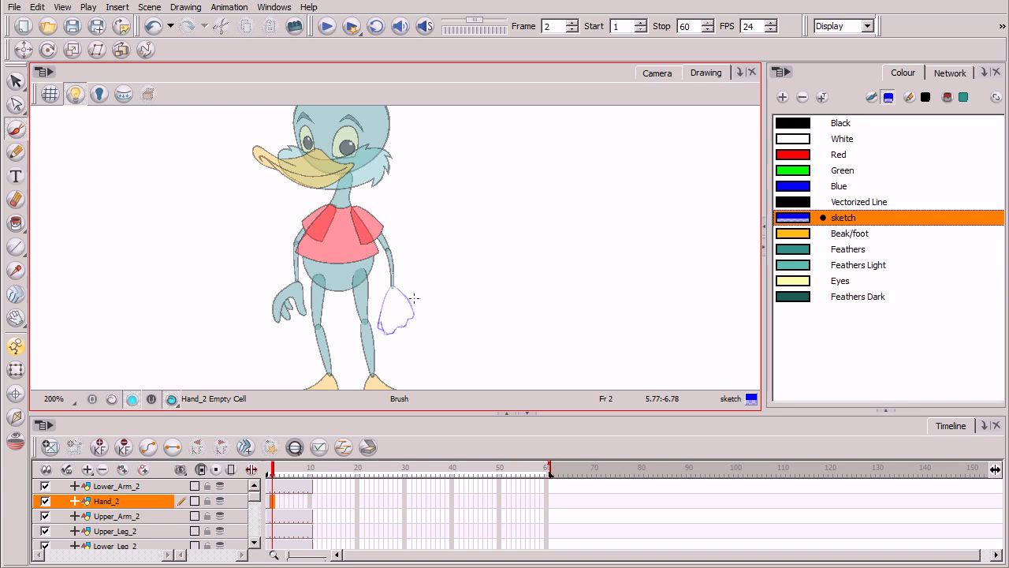
On frame 2 of Hand_2, trace the rough hand's outline and thumb with the Pencil in the Vectorized Line colour.
{"action": "left_click", "coordinate": [15, 152]}
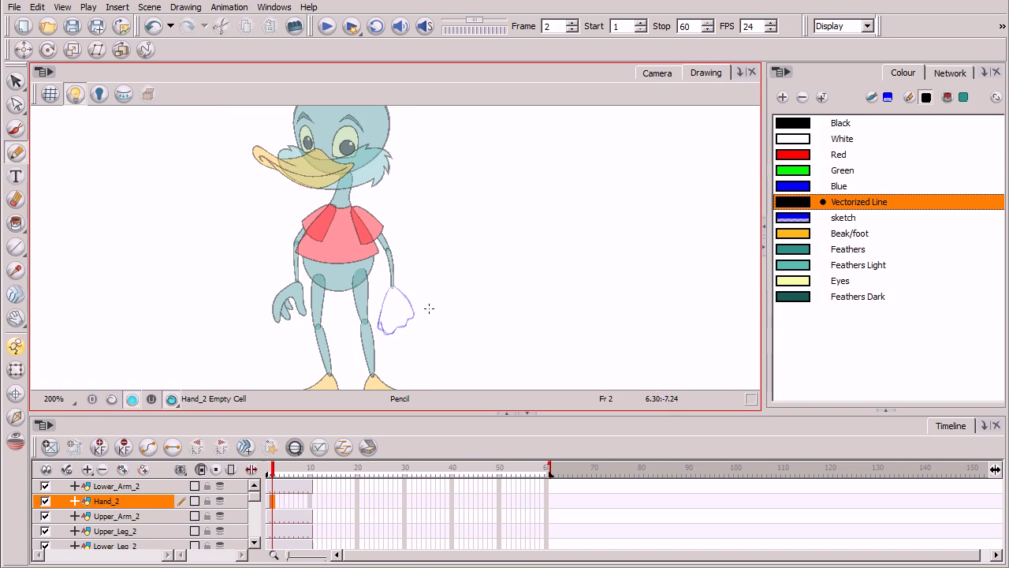
{"action": "key", "text": "2"}
{"action": "key", "text": "2"}
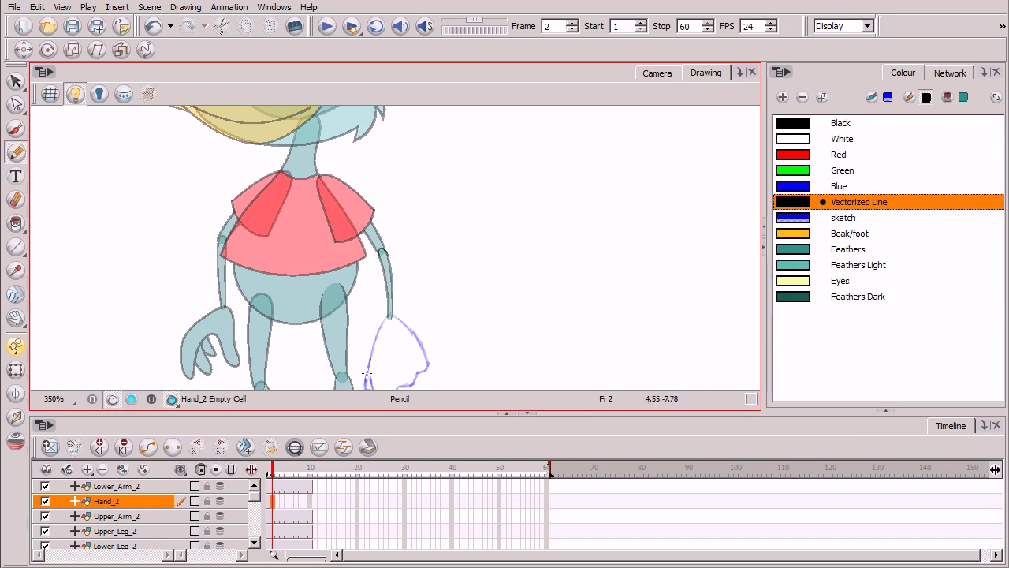
{"action": "key", "text": "2"}
{"action": "mouse_move", "coordinate": [440, 358]}
{"action": "left_mouse_down"}
{"action": "mouse_move", "coordinate": [460, 334]}
{"action": "mouse_move", "coordinate": [475, 227]}
{"action": "left_mouse_up"}
{"action": "key", "text": "2"}
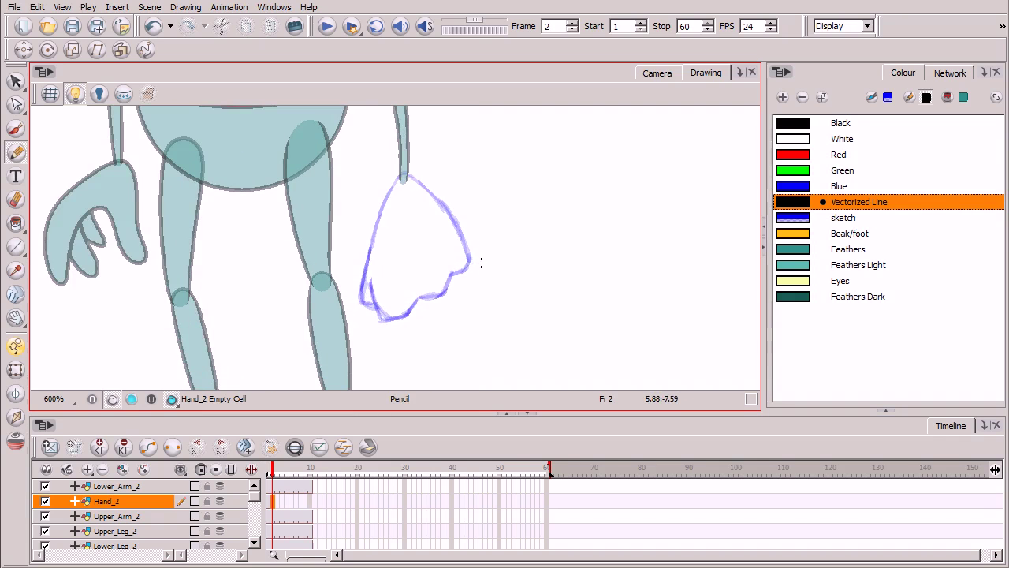
{"action": "key", "text": "2"}
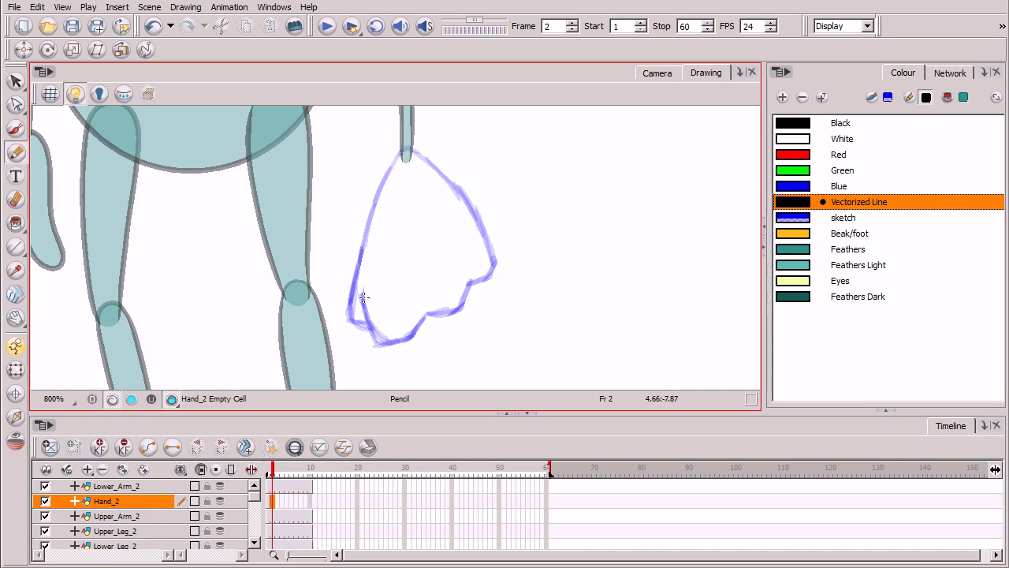
{"action": "mouse_move", "coordinate": [365, 311]}
{"action": "left_mouse_down"}
{"action": "mouse_move", "coordinate": [382, 341]}
{"action": "mouse_move", "coordinate": [396, 341]}
{"action": "mouse_move", "coordinate": [429, 314]}
{"action": "mouse_move", "coordinate": [455, 310]}
{"action": "mouse_move", "coordinate": [491, 266]}
{"action": "mouse_move", "coordinate": [463, 194]}
{"action": "mouse_move", "coordinate": [413, 153]}
{"action": "mouse_move", "coordinate": [398, 155]}
{"action": "mouse_move", "coordinate": [374, 200]}
{"action": "mouse_move", "coordinate": [352, 285]}
{"action": "left_mouse_up"}
{"action": "left_click_drag", "start_coordinate": [349, 312], "coordinate": [376, 324]}
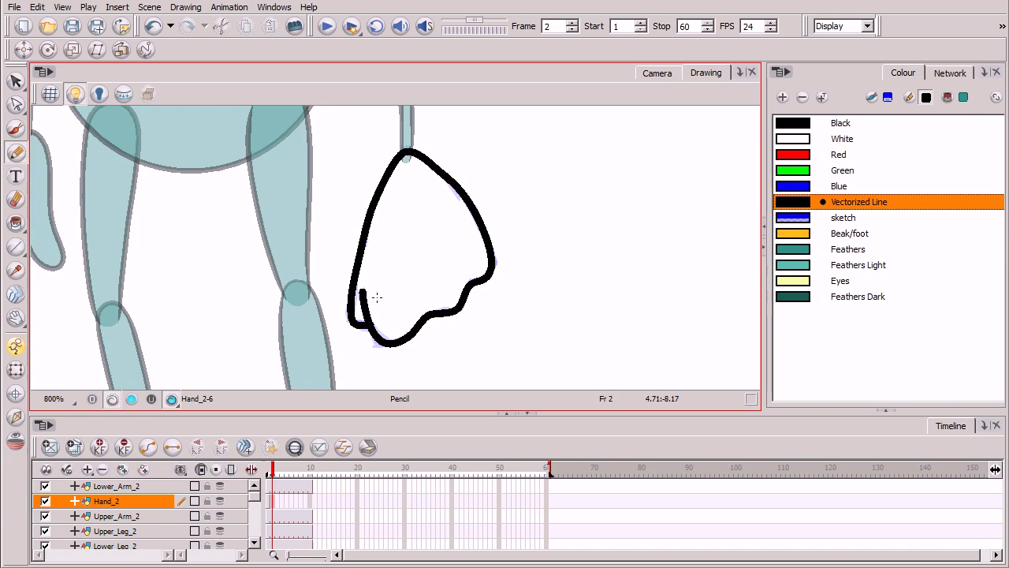
Select all of the traced hand's lines, create colour art from them and switch to the Colour Art layer.
{"action": "mouse_move", "coordinate": [255, 496]}
{"action": "left_mouse_down"}
{"action": "mouse_move", "coordinate": [258, 539]}
{"action": "mouse_move", "coordinate": [256, 495]}
{"action": "left_mouse_up"}
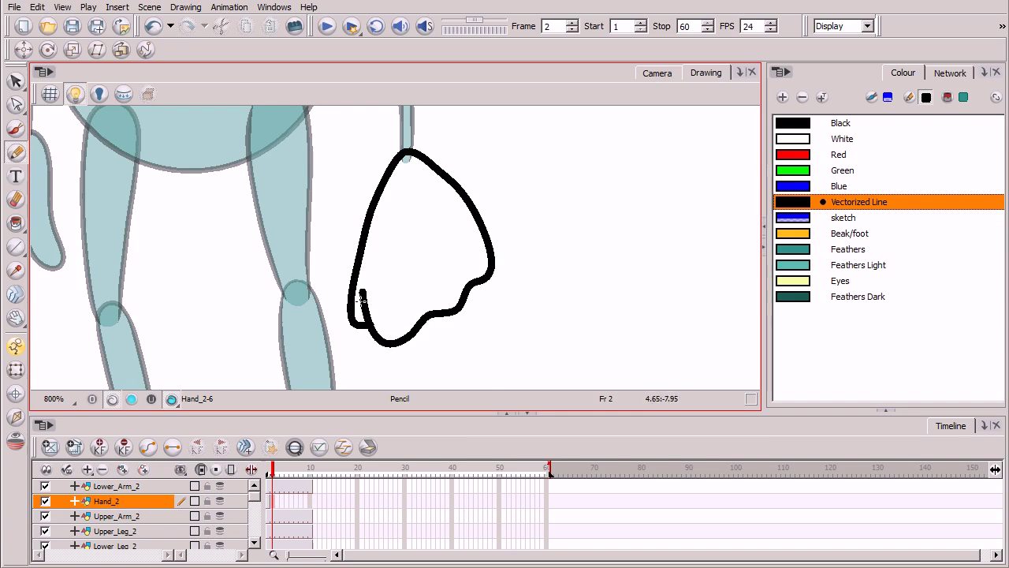
{"action": "left_click", "coordinate": [22, 78]}
{"action": "left_click_drag", "start_coordinate": [563, 376], "coordinate": [255, 122]}
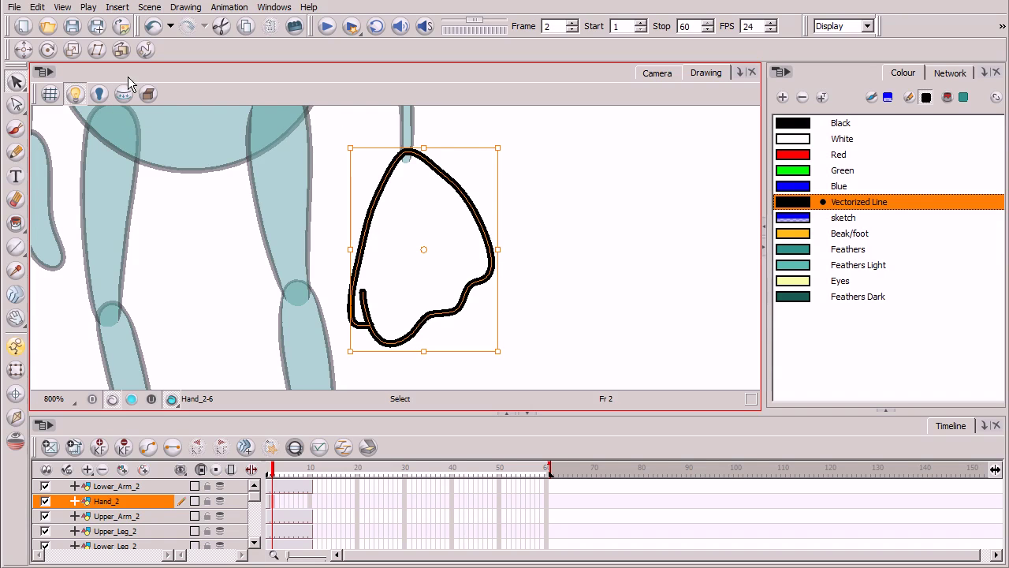
{"action": "left_click", "coordinate": [164, 427]}
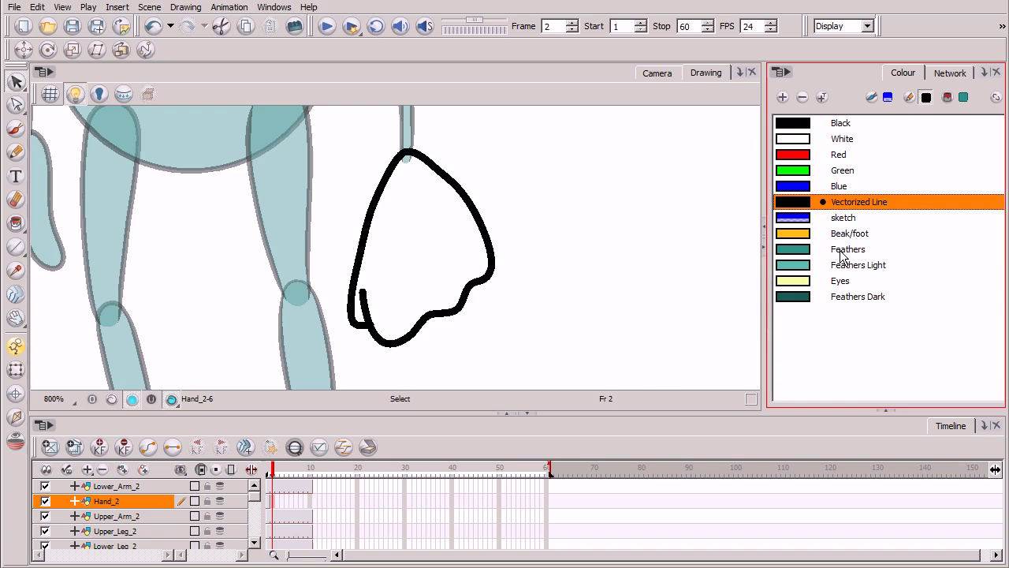
Fill the new hand drawing on frame 2 with the Feathers colour, including the thumb.
{"action": "left_click", "coordinate": [870, 247]}
{"action": "left_click", "coordinate": [15, 223]}
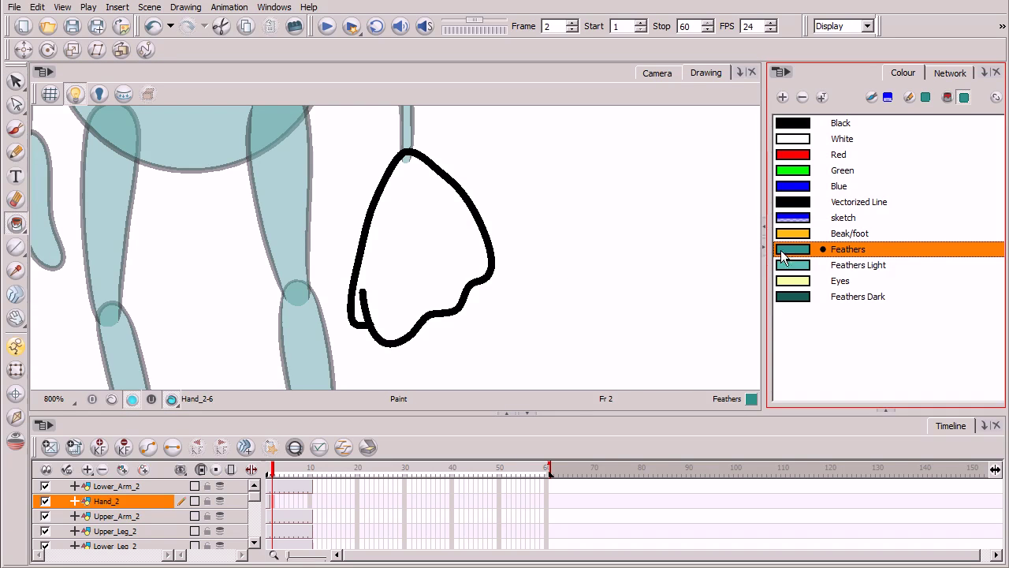
{"action": "left_click", "coordinate": [417, 249]}
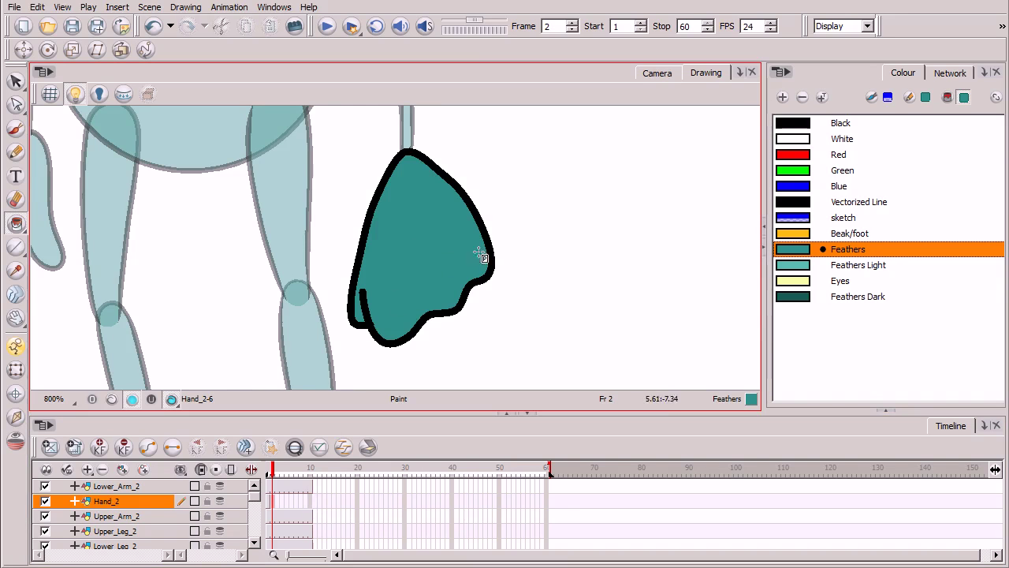
Examine the new hand on the full character in the Camera view and compare frame 1 with frame 2.
{"action": "key", "text": "2"}
{"action": "key", "text": "2"}
{"action": "key", "text": "2"}
{"action": "key", "text": "2"}
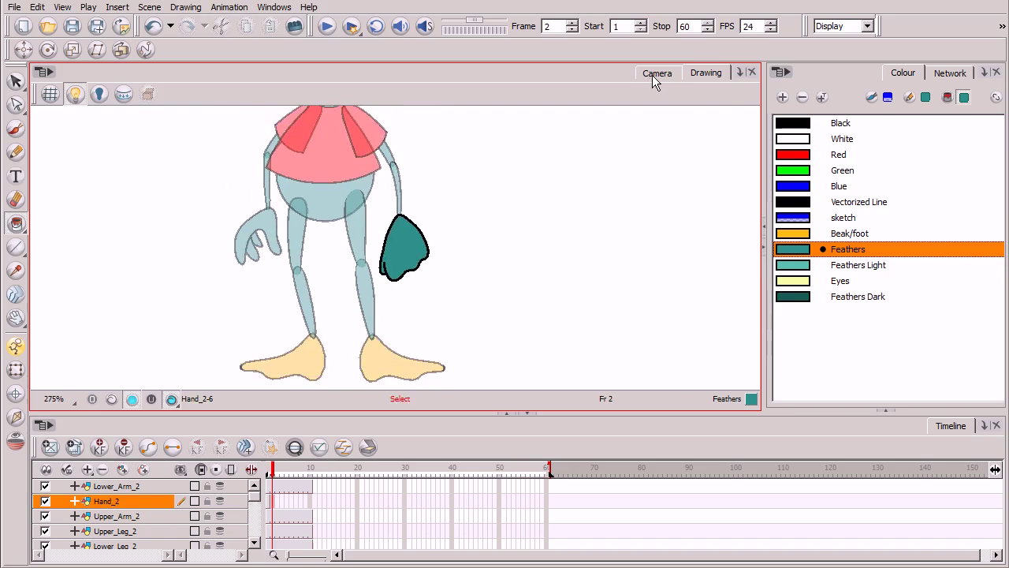
{"action": "left_click", "coordinate": [654, 74]}
{"action": "key", "text": "1"}
{"action": "key", "text": "1"}
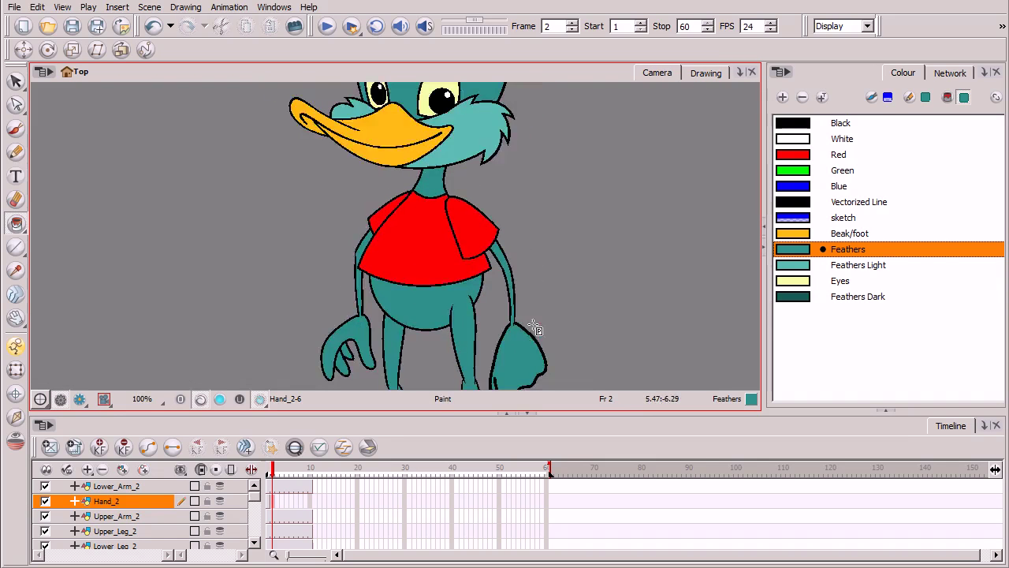
{"action": "key", "text": "2"}
{"action": "key", "text": "2"}
{"action": "left_click_drag", "start_coordinate": [273, 471], "coordinate": [269, 471]}
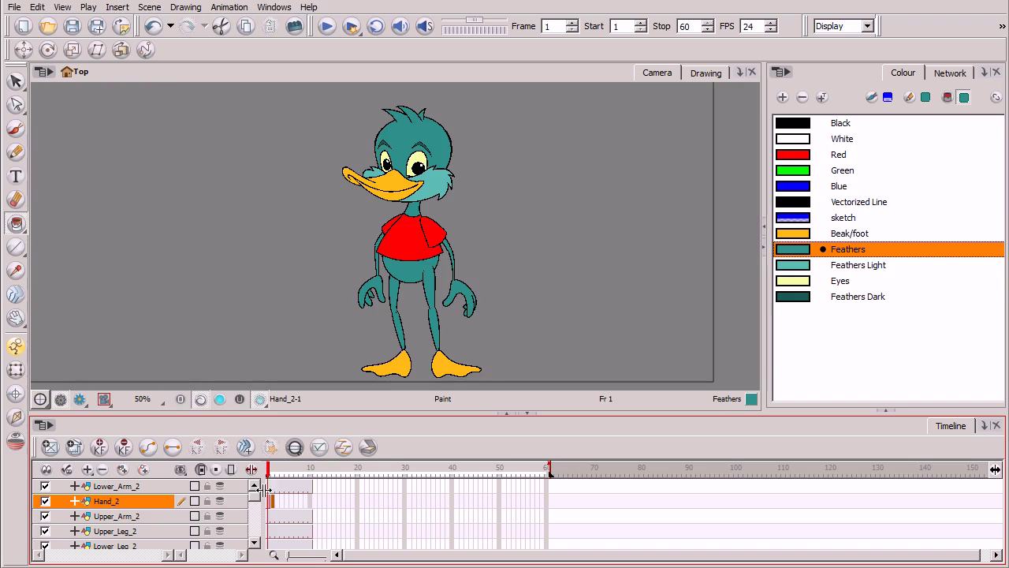
{"action": "left_click", "coordinate": [277, 501]}
{"action": "left_click", "coordinate": [274, 502]}
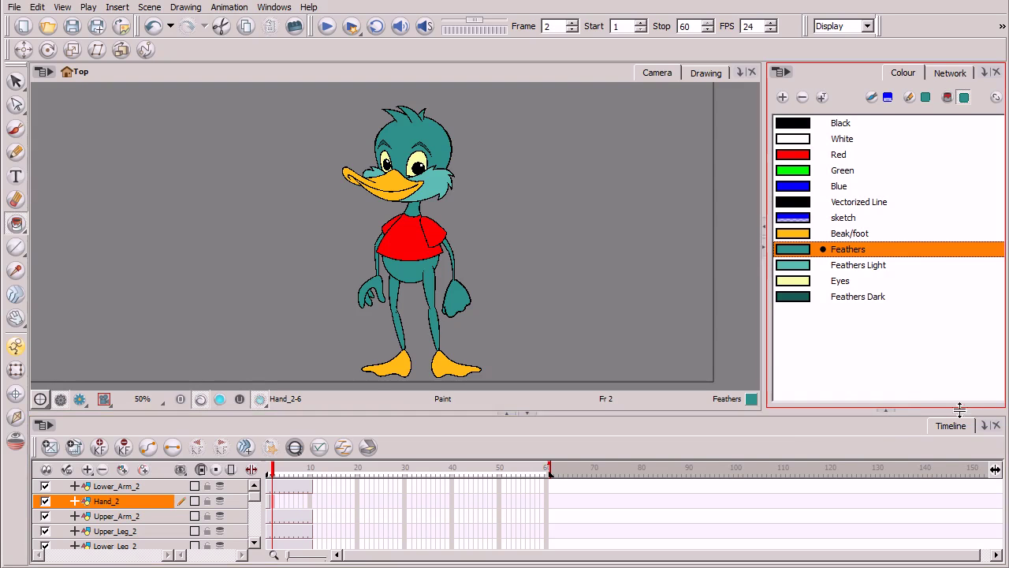
Reveal the Library and extend the exposure of Hand_2's new drawing from frame 2 to frame 10.
{"action": "left_click", "coordinate": [887, 409]}
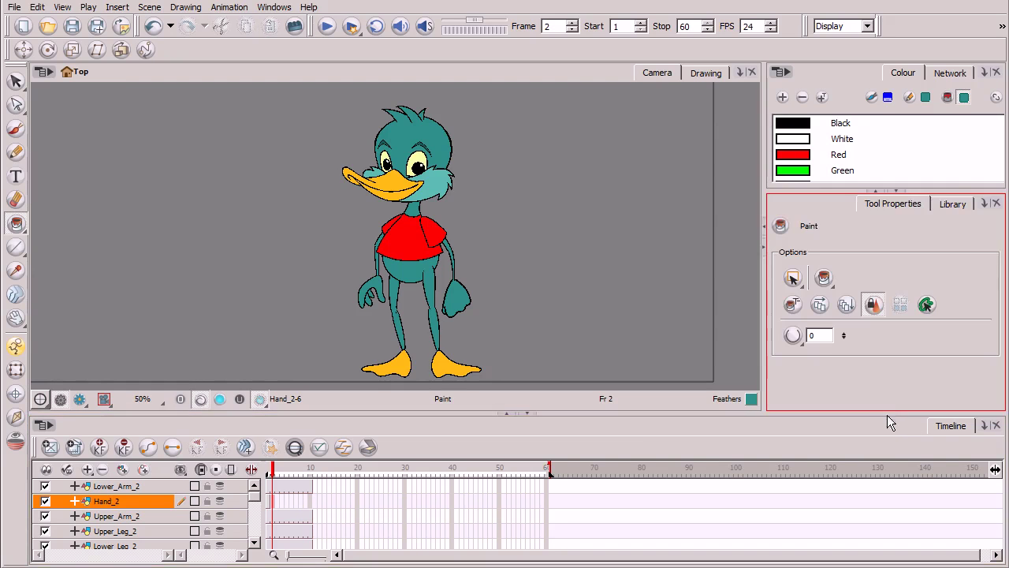
{"action": "left_click", "coordinate": [952, 204]}
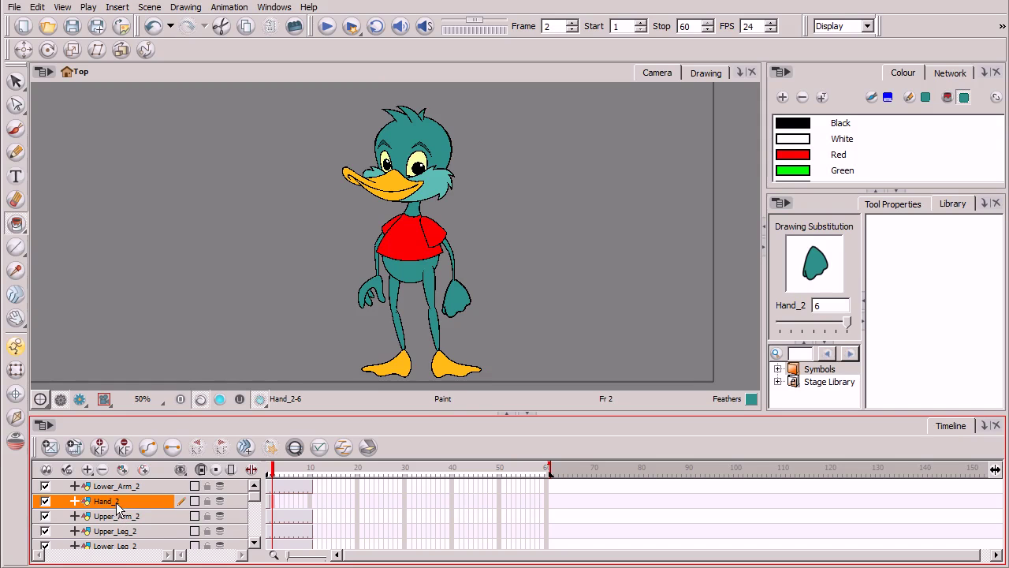
{"action": "left_click", "coordinate": [310, 502]}
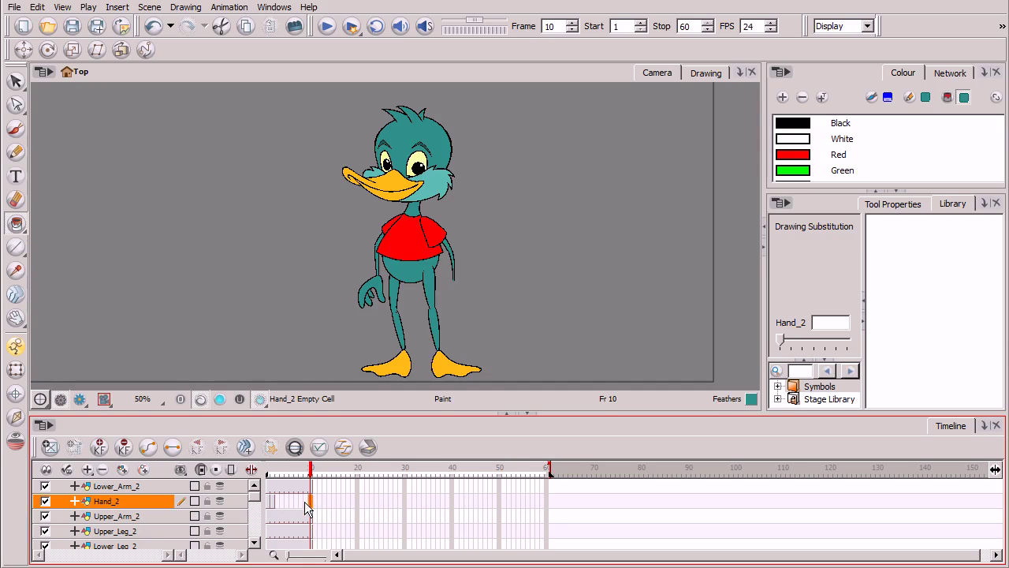
{"action": "key", "text": "F5"}
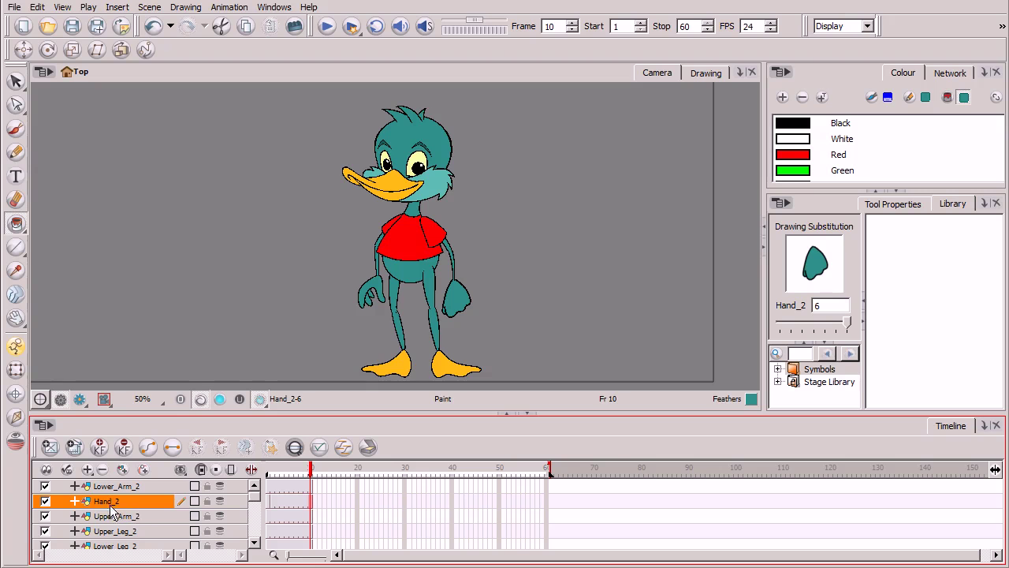
Store the Hand_2 layer in the Library as a template named Hand_2 and display the Library contents as thumbnails.
{"action": "left_click_drag", "start_coordinate": [118, 508], "coordinate": [952, 272]}
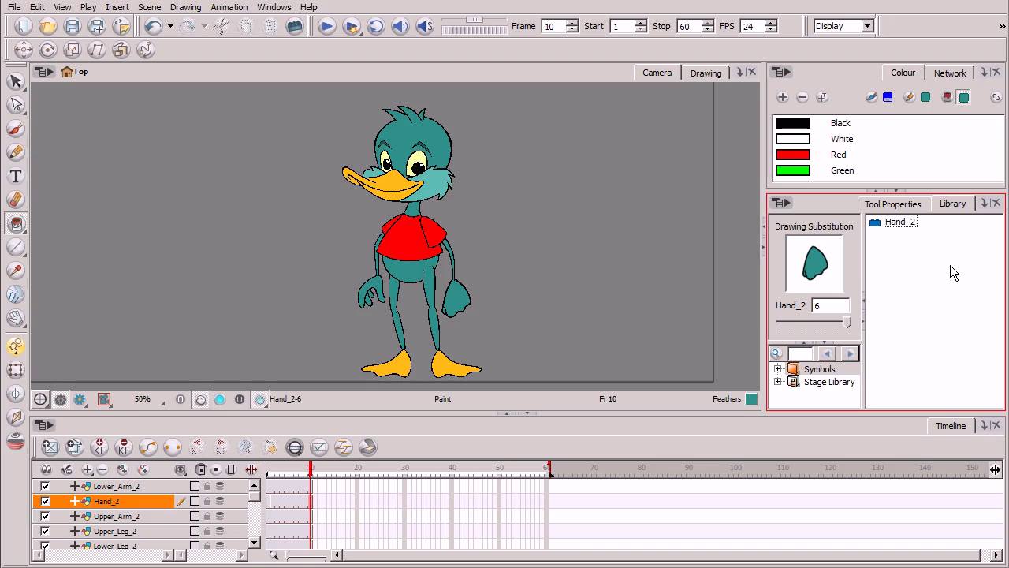
{"action": "left_click", "coordinate": [909, 272]}
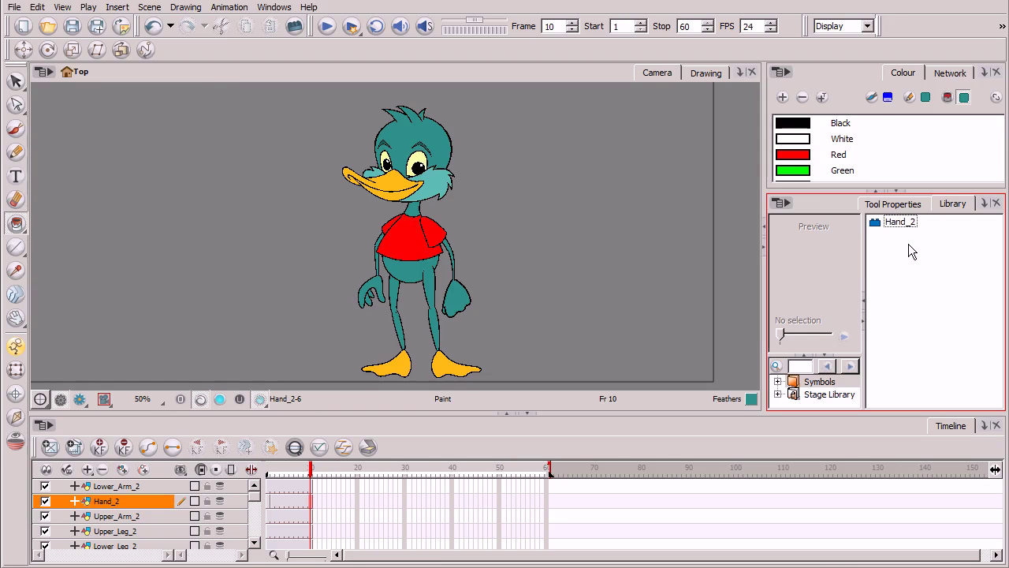
{"action": "right_click", "coordinate": [899, 243]}
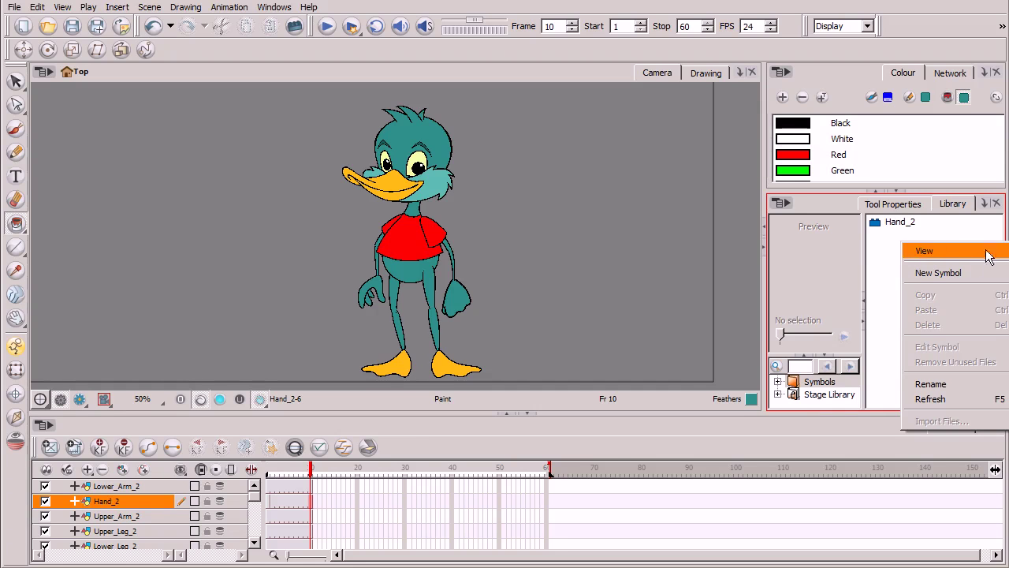
{"action": "right_click", "coordinate": [875, 258]}
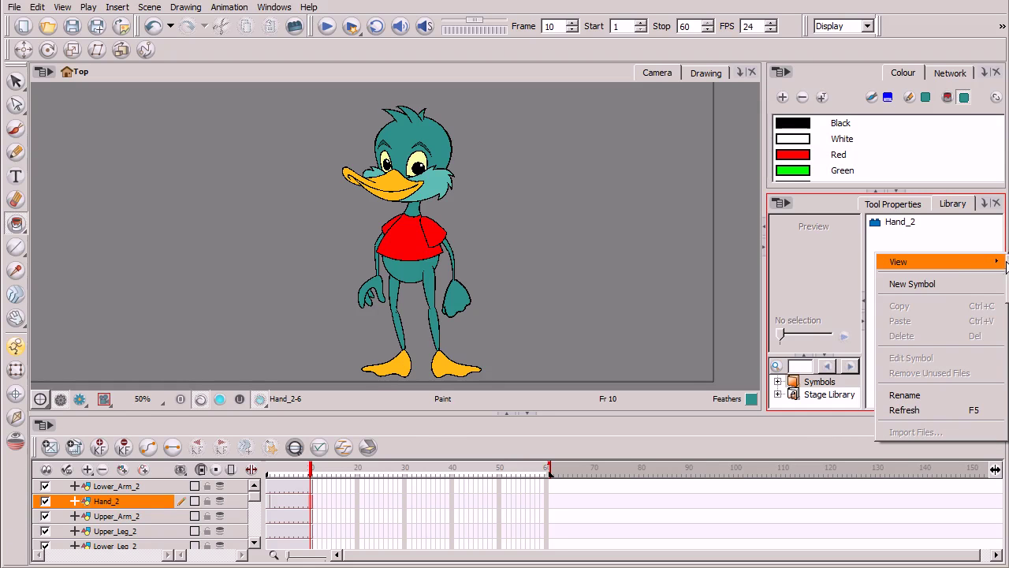
{"action": "left_click", "coordinate": [1008, 279]}
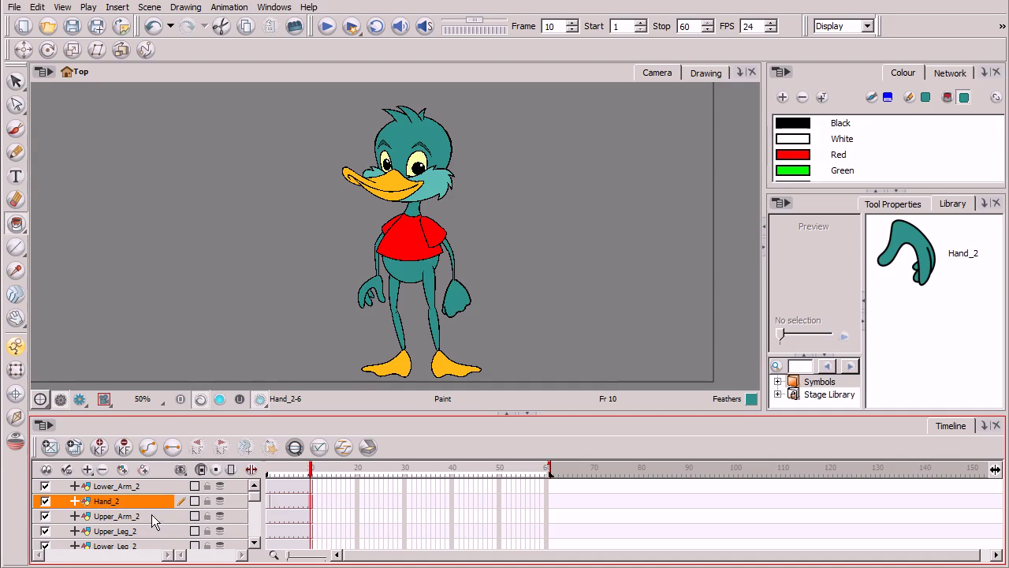
Go to frame 2 of Hand_2 and set its drawing substitution to drawing 1.
{"action": "left_click", "coordinate": [272, 505]}
{"action": "left_click", "coordinate": [270, 504]}
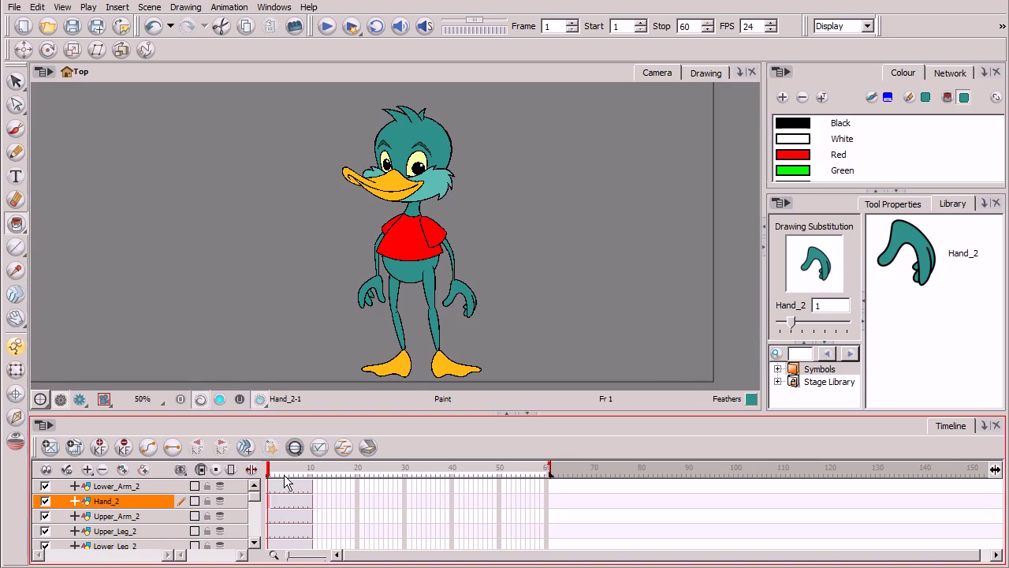
{"action": "left_click", "coordinate": [274, 507]}
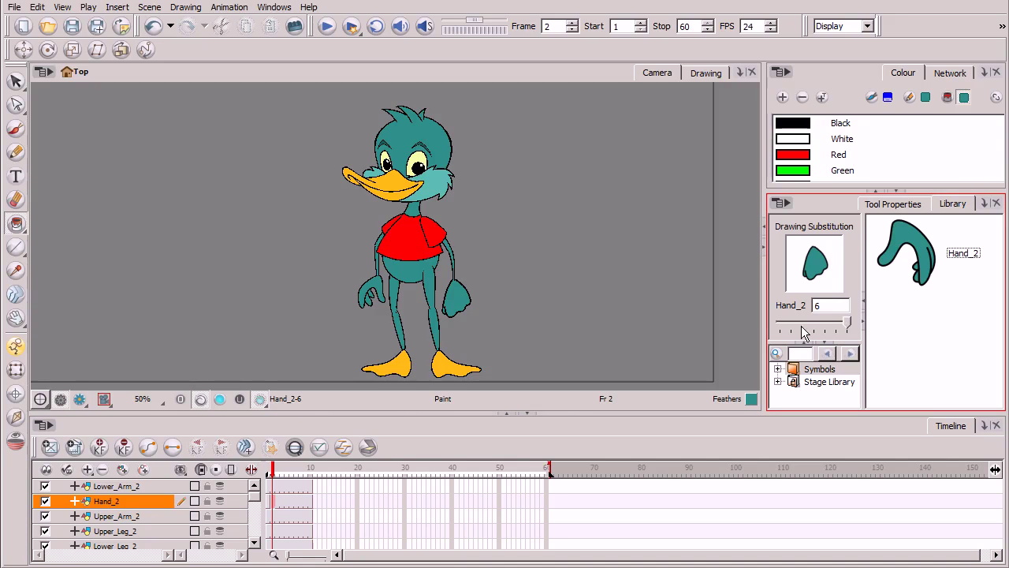
{"action": "left_click_drag", "start_coordinate": [848, 320], "coordinate": [790, 321]}
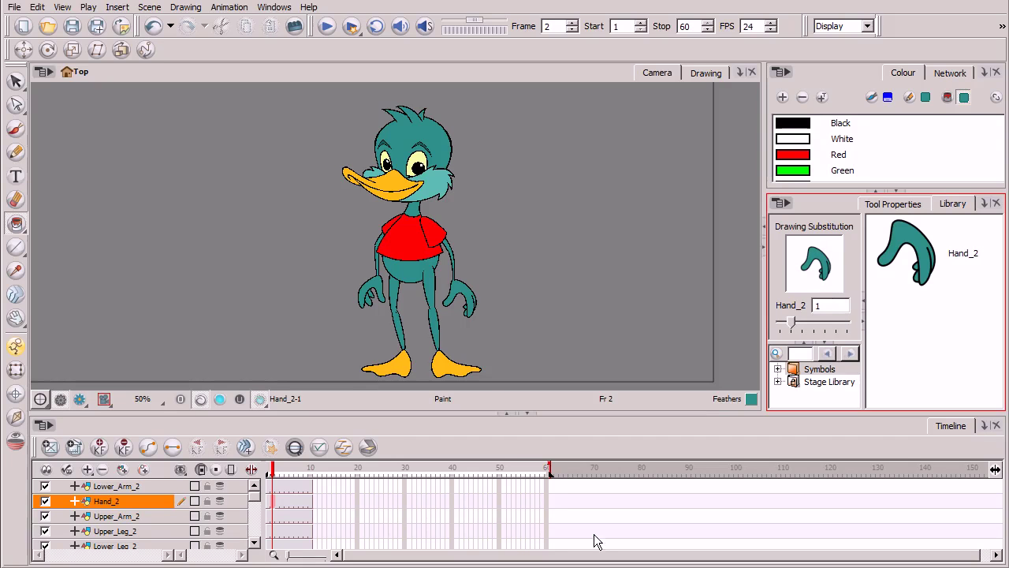
Go to frame 8 of Hand_2 and set its drawing substitution to drawing 6.
{"action": "left_click", "coordinate": [300, 476]}
{"action": "mouse_move", "coordinate": [299, 477]}
{"action": "left_mouse_down"}
{"action": "mouse_move", "coordinate": [280, 476]}
{"action": "mouse_move", "coordinate": [311, 476]}
{"action": "left_mouse_up"}
{"action": "left_click", "coordinate": [300, 501]}
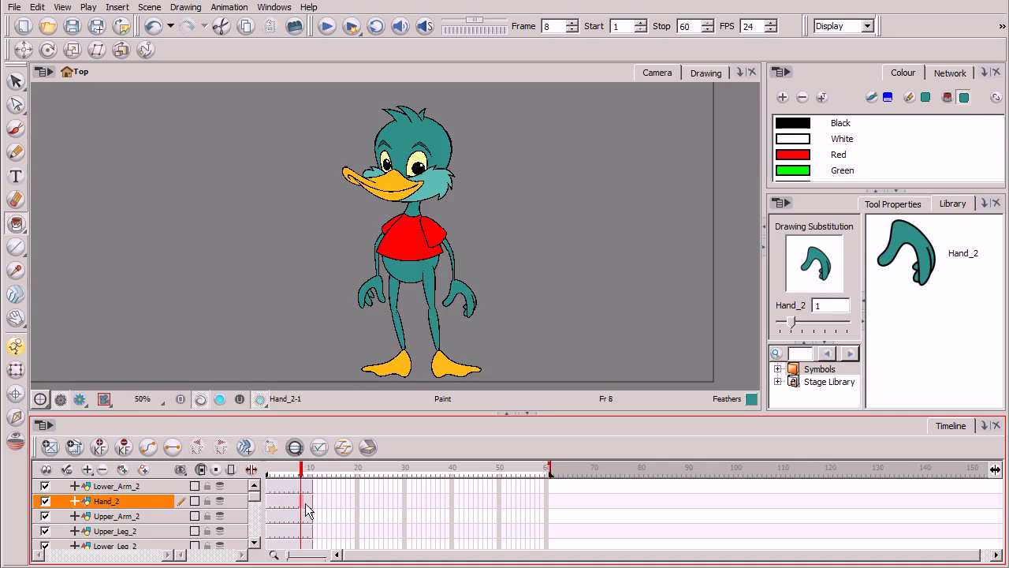
{"action": "mouse_move", "coordinate": [791, 321]}
{"action": "left_mouse_down"}
{"action": "mouse_move", "coordinate": [862, 319]}
{"action": "mouse_move", "coordinate": [888, 300]}
{"action": "left_mouse_up"}
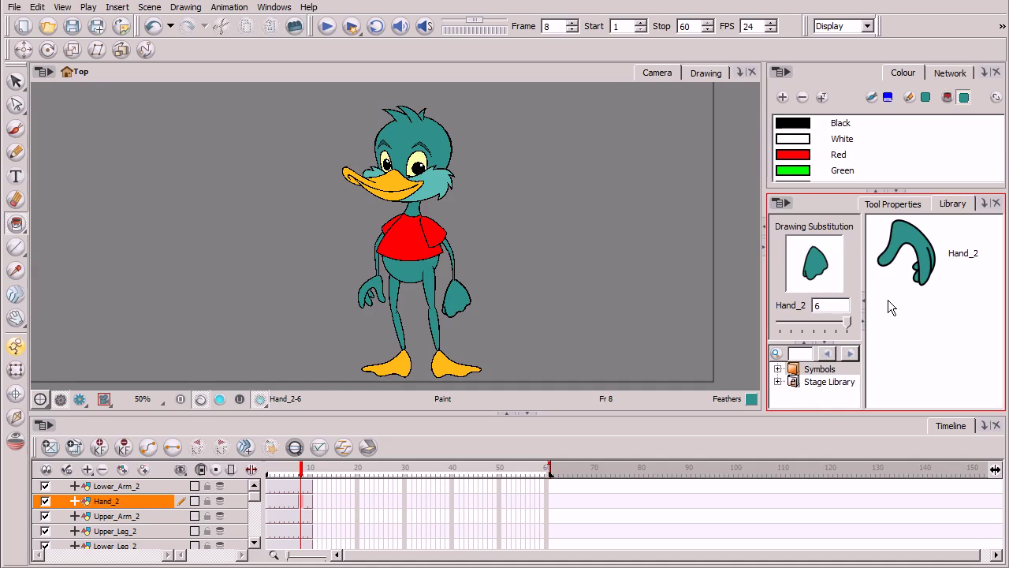
Check the hand drawings on frame 8 and on earlier frames up to frame 6 of the Hand_2 layer.
{"action": "left_click", "coordinate": [302, 503]}
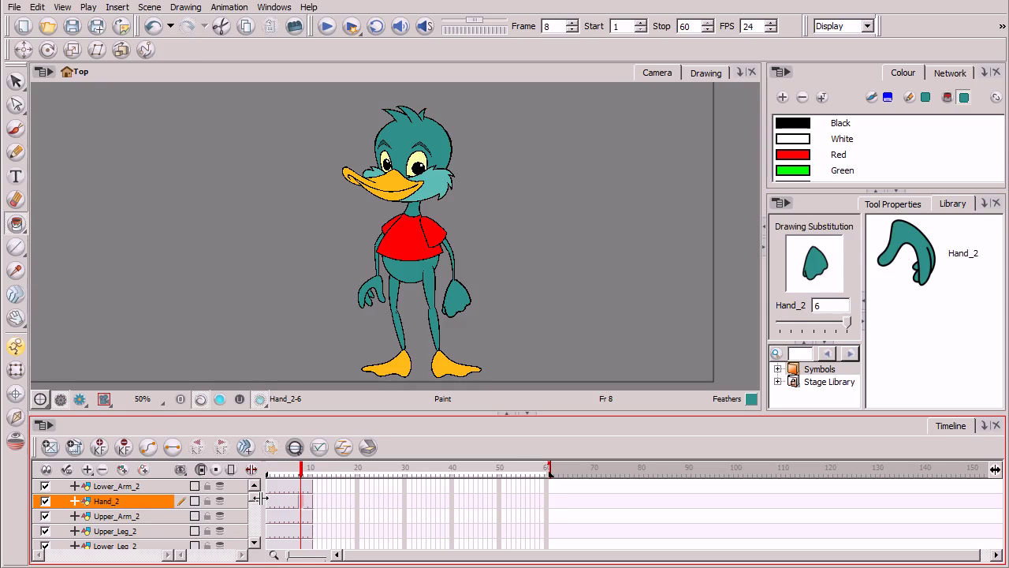
{"action": "left_click", "coordinate": [277, 505]}
{"action": "left_click", "coordinate": [291, 502]}
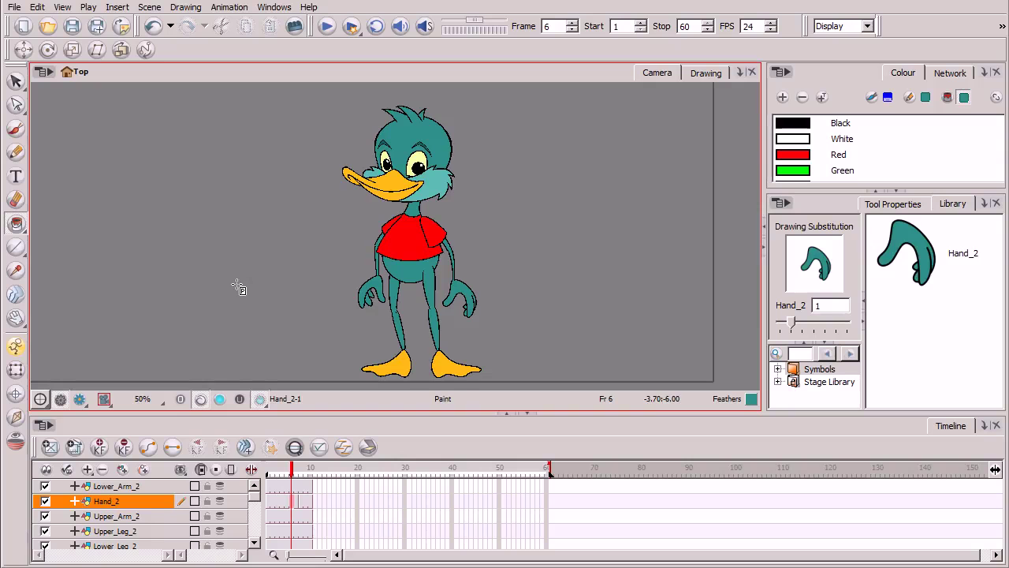
{"action": "left_click", "coordinate": [156, 502]}
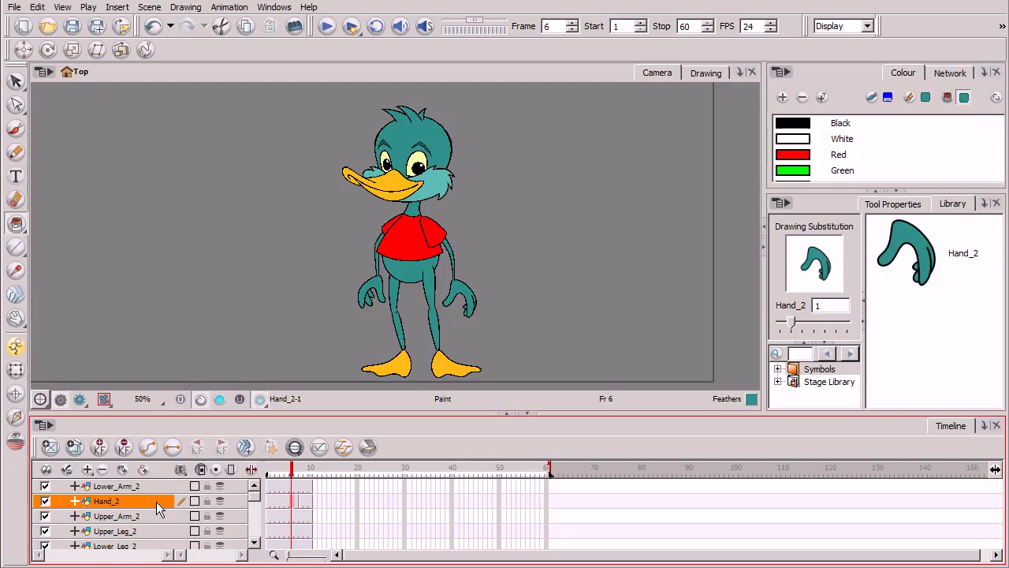